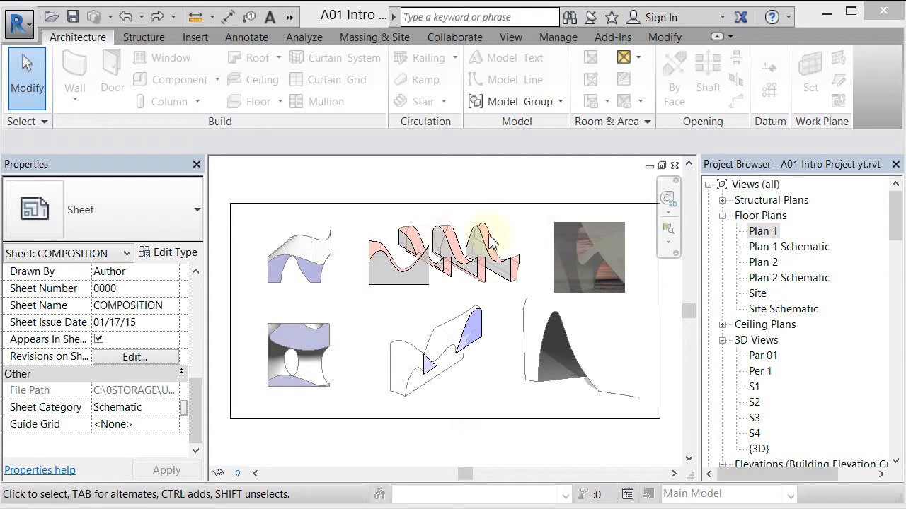
- Delete the four 3D views S1, S2, S3 and S4 from the project
left_click_drag(897, 220, 899, 244)
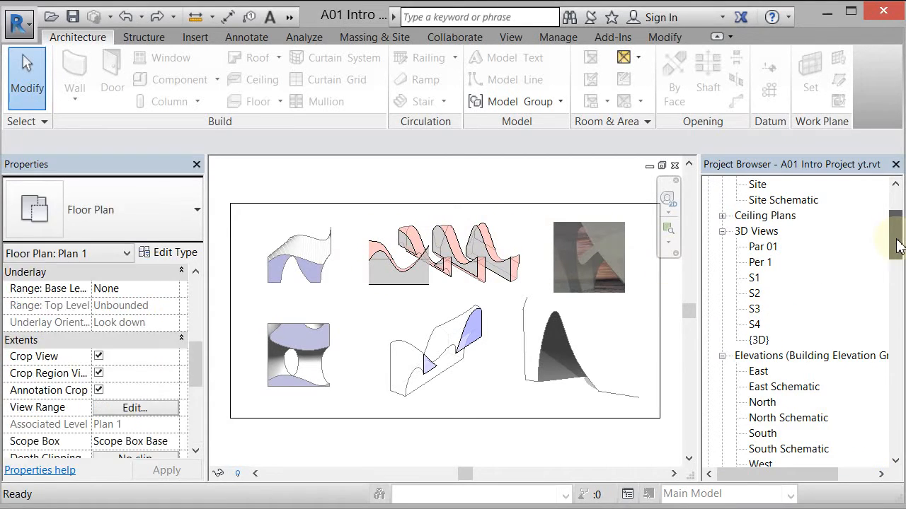
left_click(754, 278)
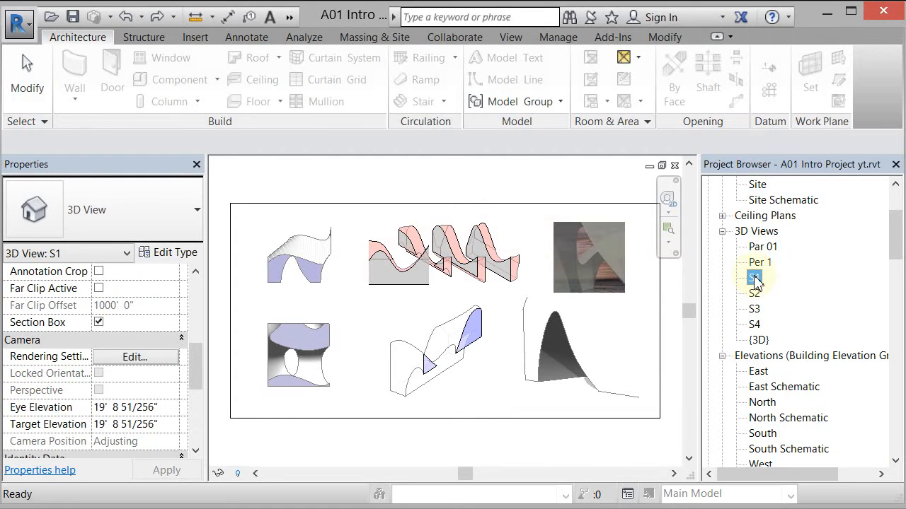
left_click(755, 324, "shift")
right_click(754, 325)
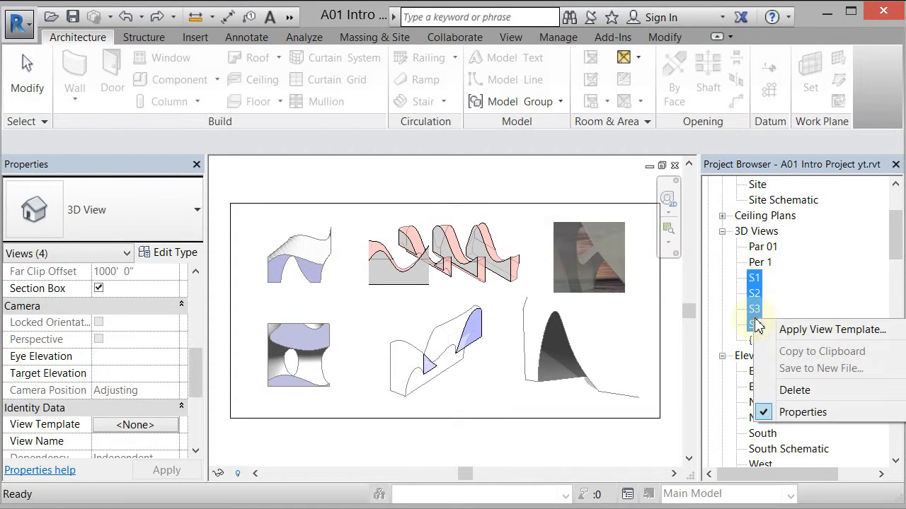
left_click(811, 391)
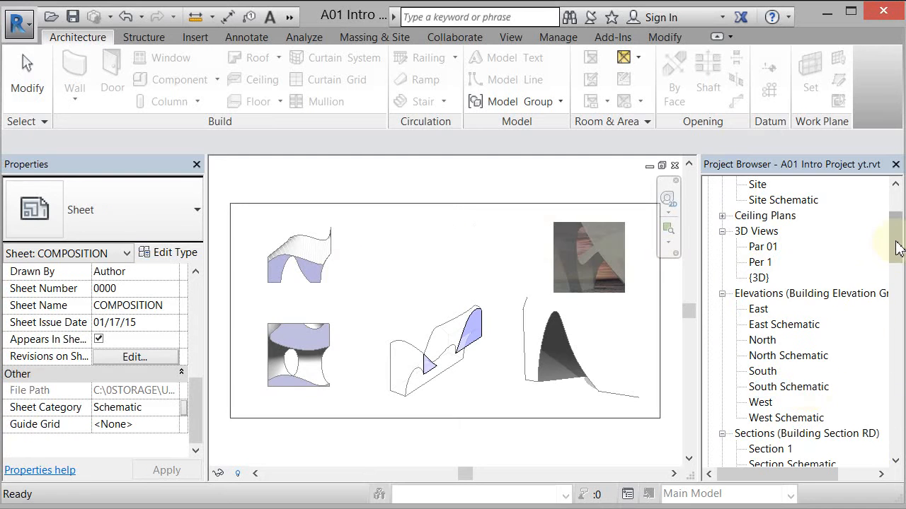
left_click_drag(896, 247, 900, 276)
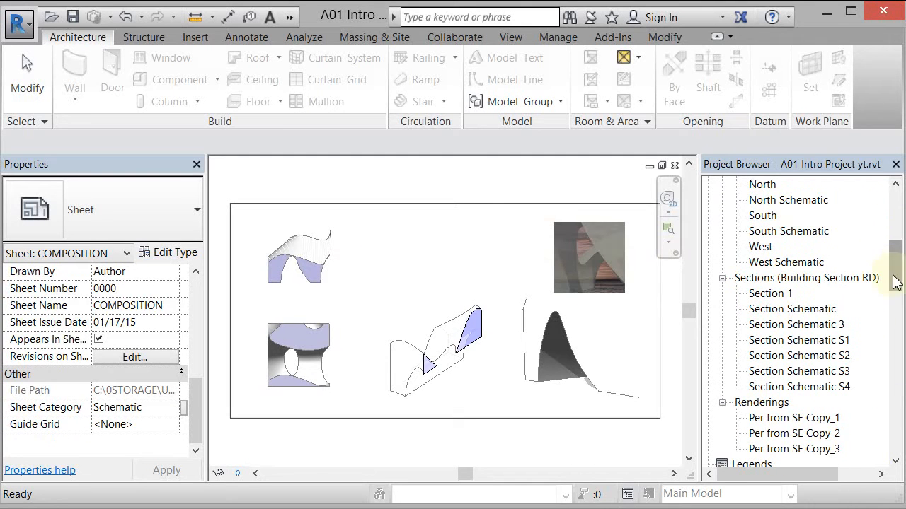
left_click(786, 324)
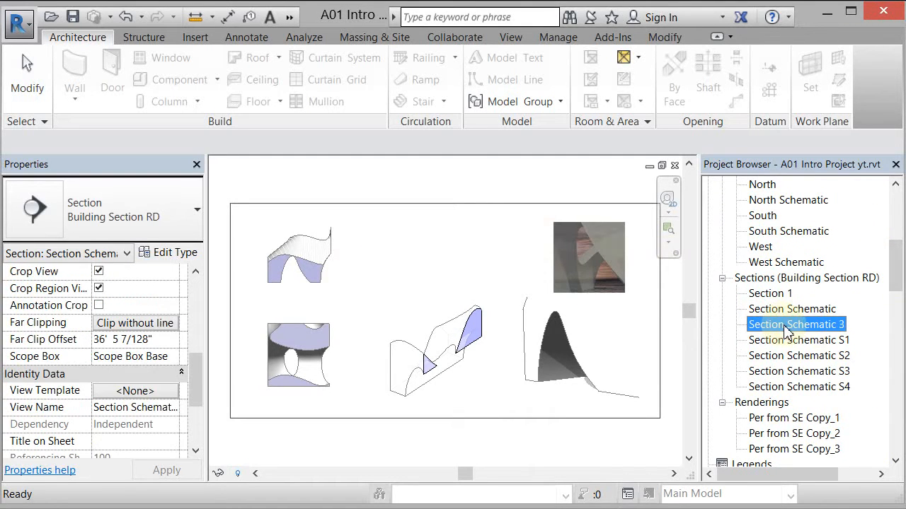
left_click(785, 340)
left_click(803, 389, "shift")
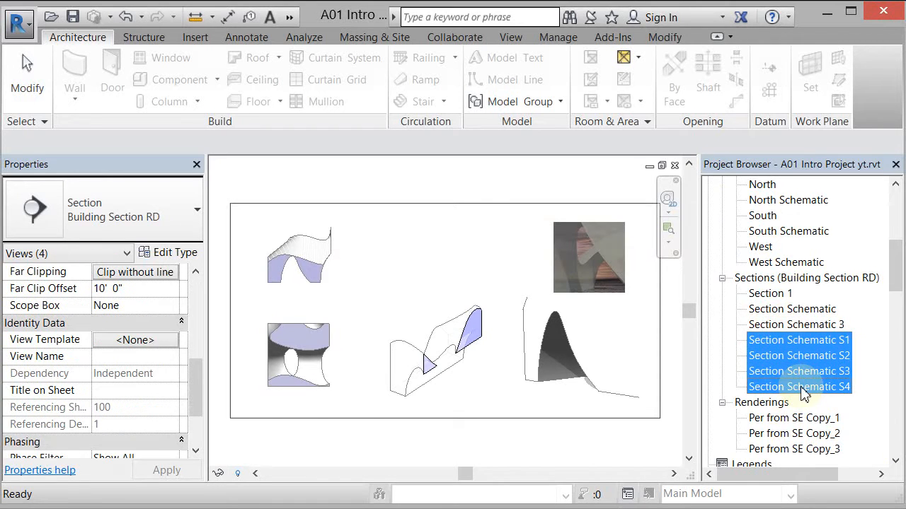
right_click(803, 383)
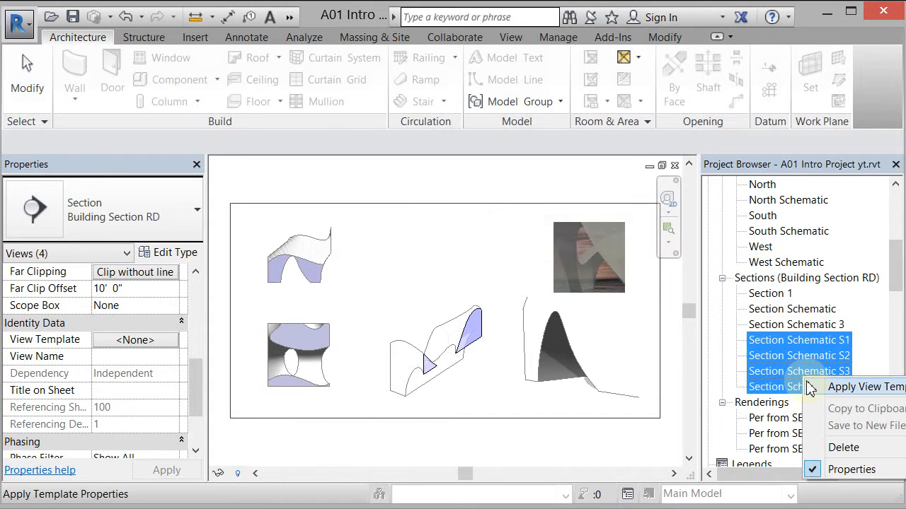
- Open the Plan 1 floor plan view
left_click(895, 259)
left_click_drag(895, 259, 896, 219)
double_click(776, 182)
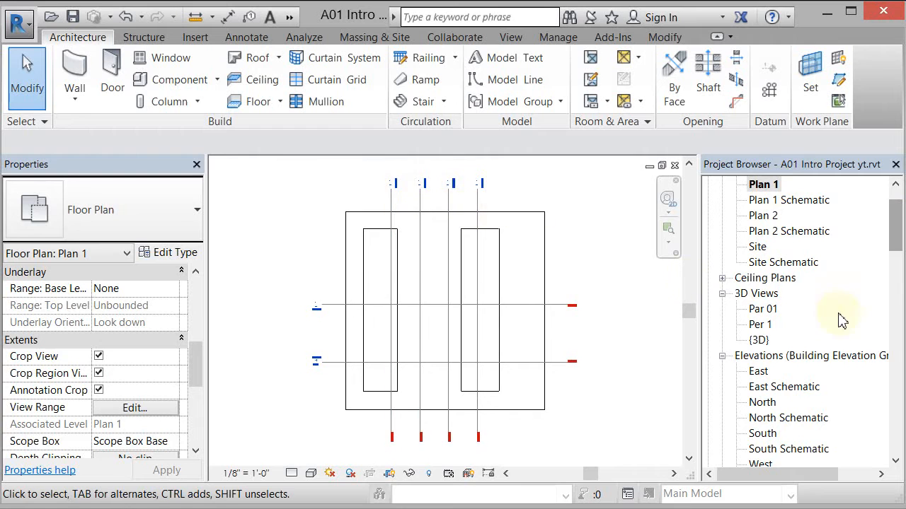
- Delete the section views Section Schematic S1 through Section Schematic S4
scroll(869, 279, "down", 6)
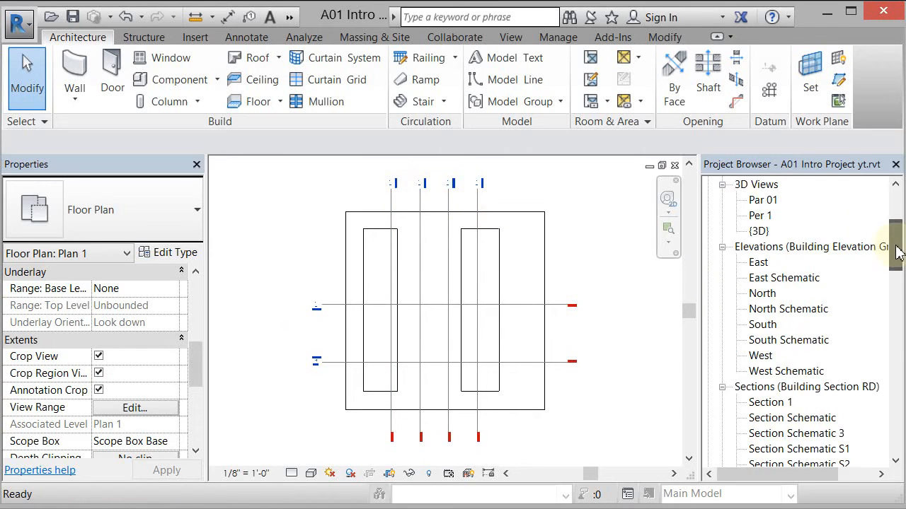
left_click(840, 278)
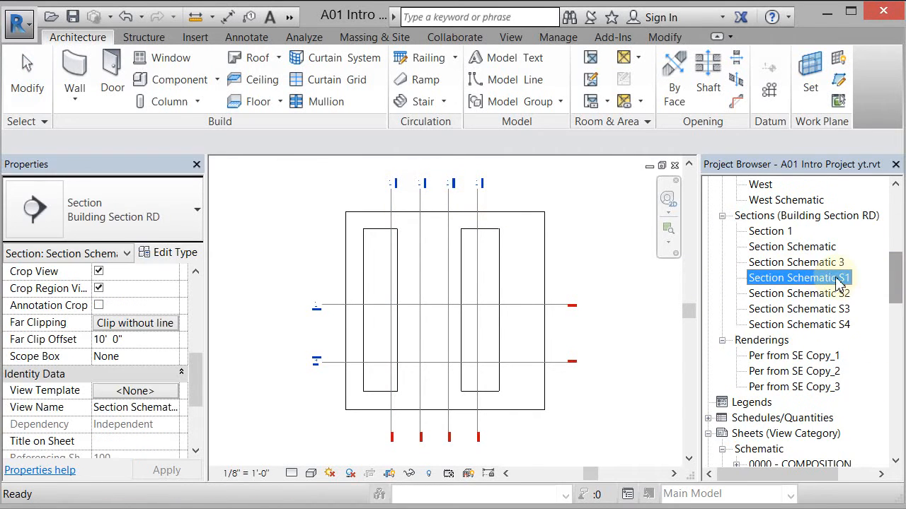
left_click(830, 330, "shift")
right_click(829, 330)
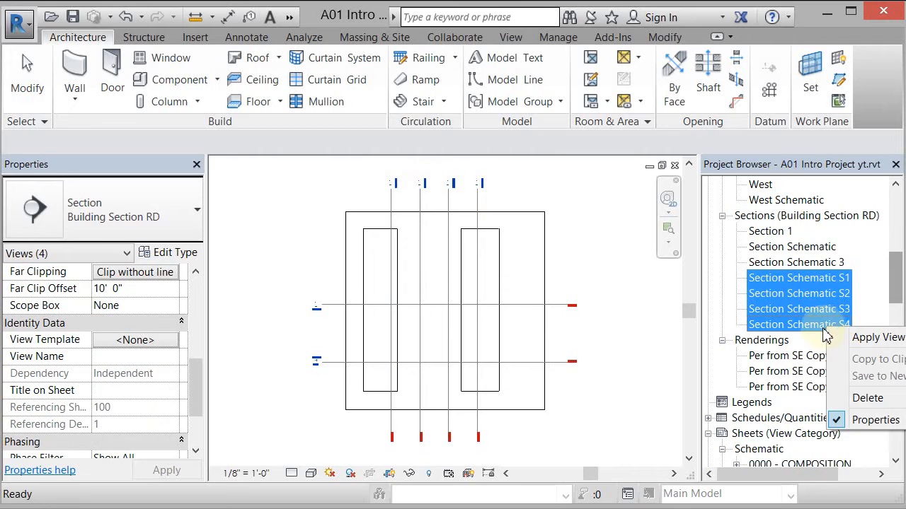
left_click(867, 399)
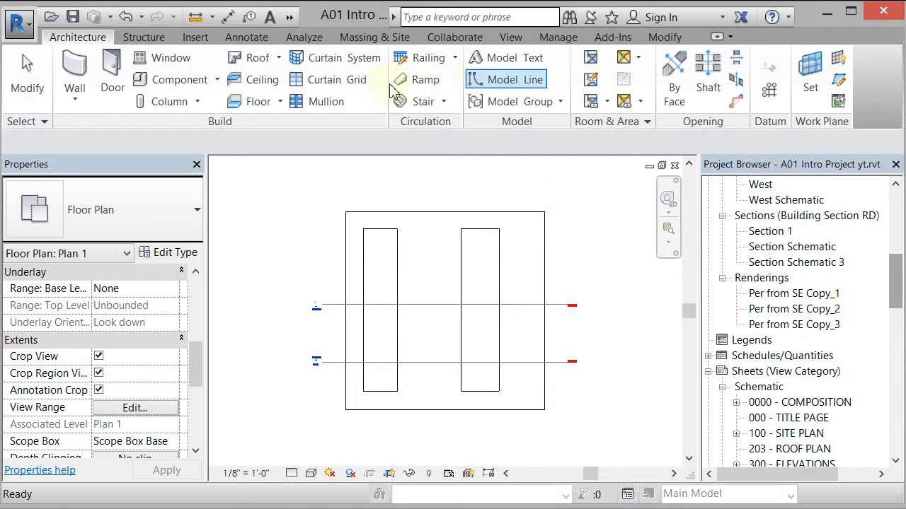
- Draw a vertical Building Section RD section through the left inner rectangle, extending past both ends of the base outline
left_click(511, 39)
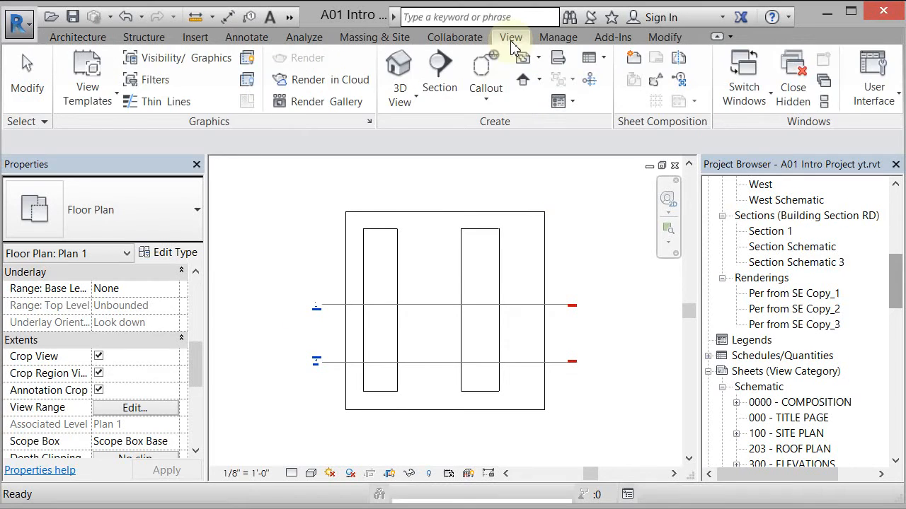
left_click(438, 75)
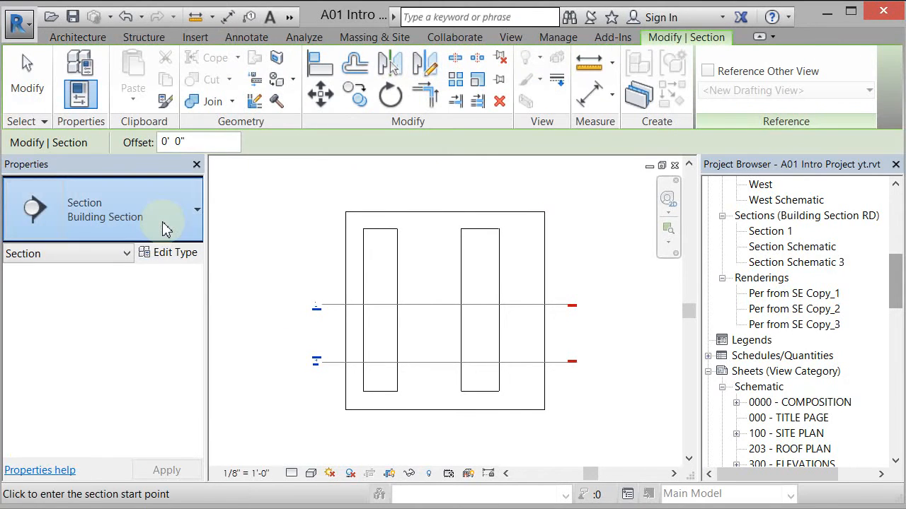
left_click(164, 227)
left_click(101, 423)
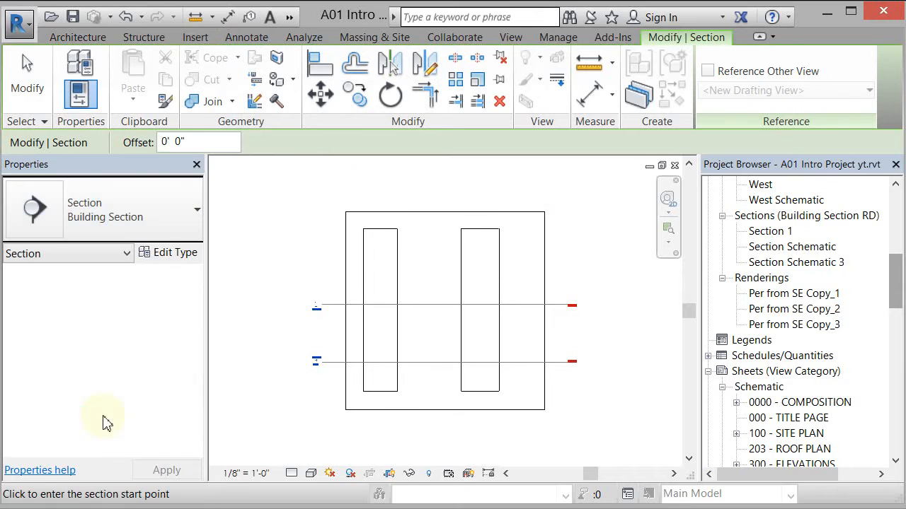
left_click(394, 182)
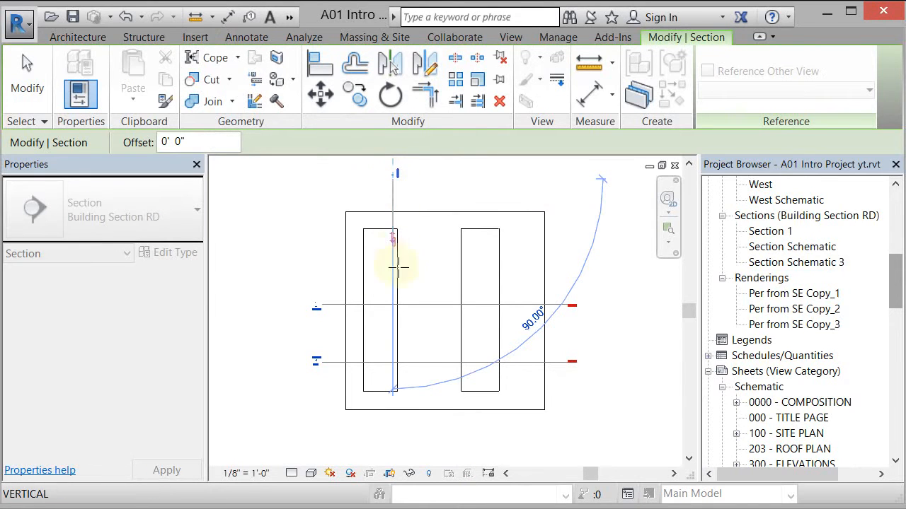
left_click(395, 444)
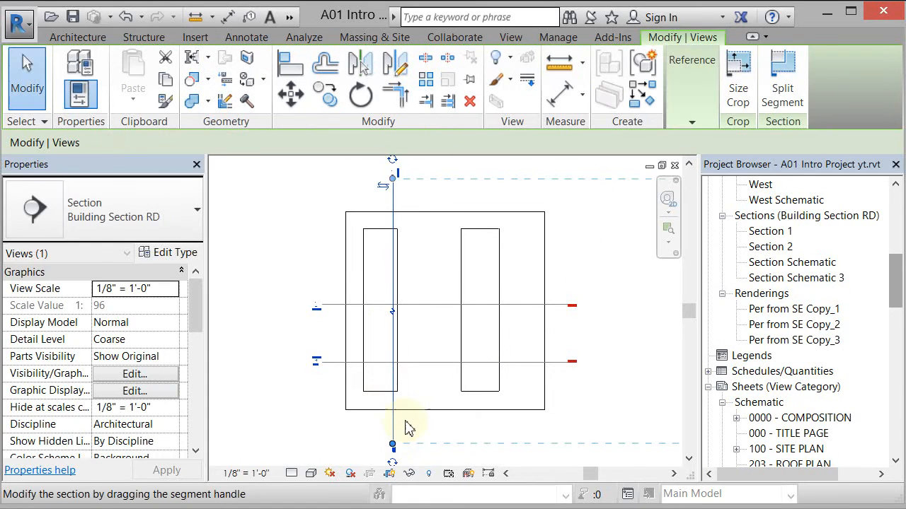
- Fit the new section's extents with Scope Box Base, and release it by setting the scope box back to None
scroll(258, 239, "down", 1)
scroll(256, 239, "down", 3)
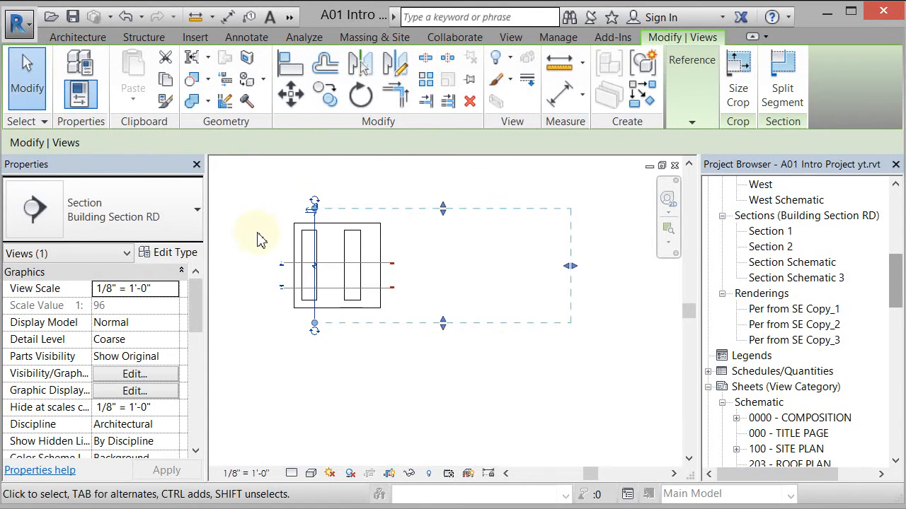
scroll(258, 239, "up", 3)
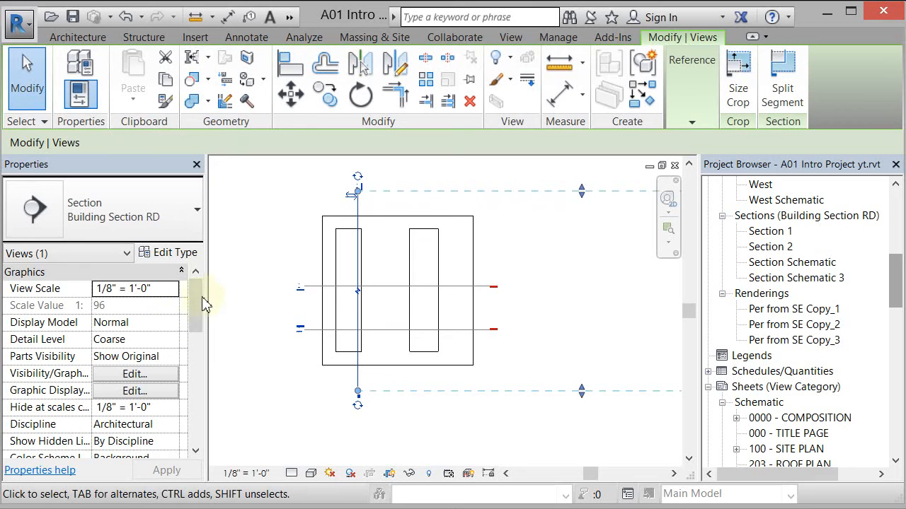
left_click_drag(199, 300, 194, 374)
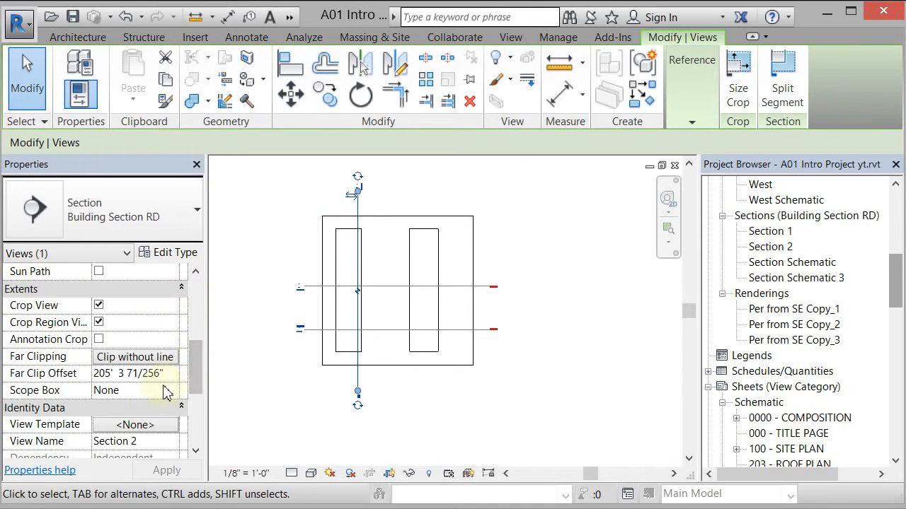
left_click(176, 395)
left_click(155, 419)
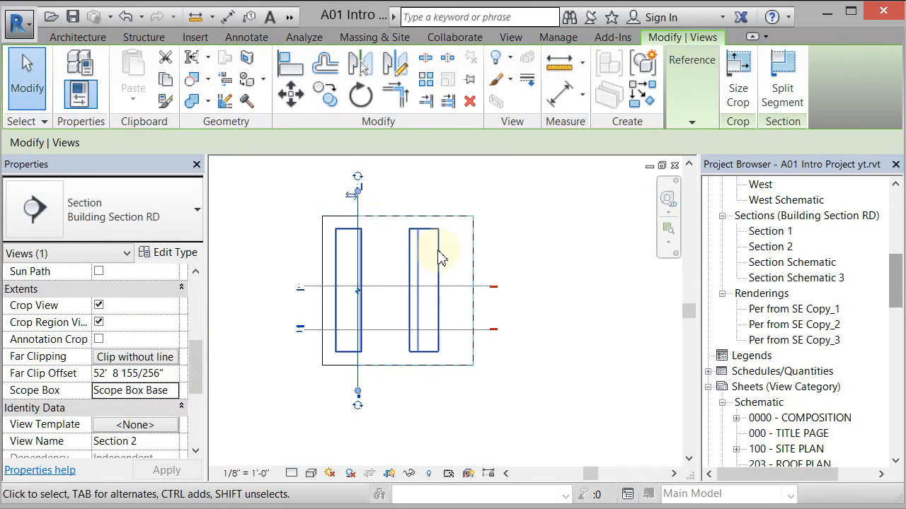
left_click(177, 398)
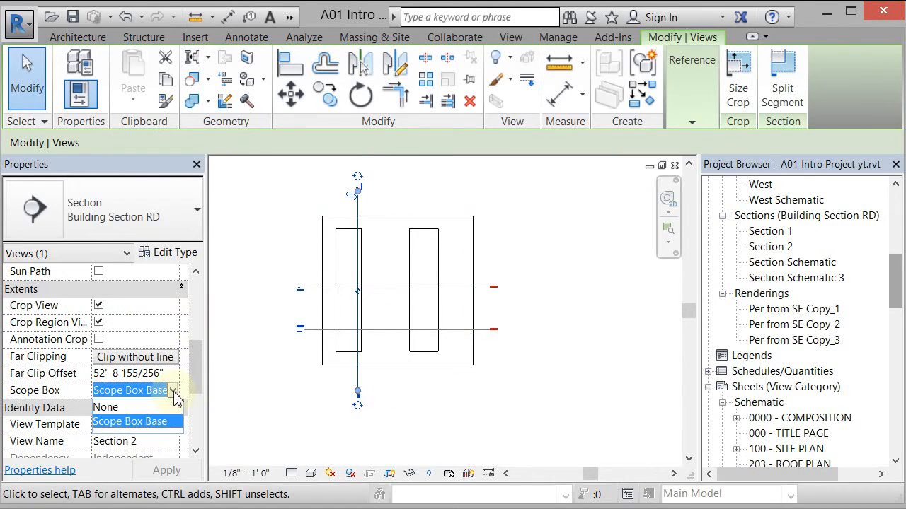
left_click(116, 410)
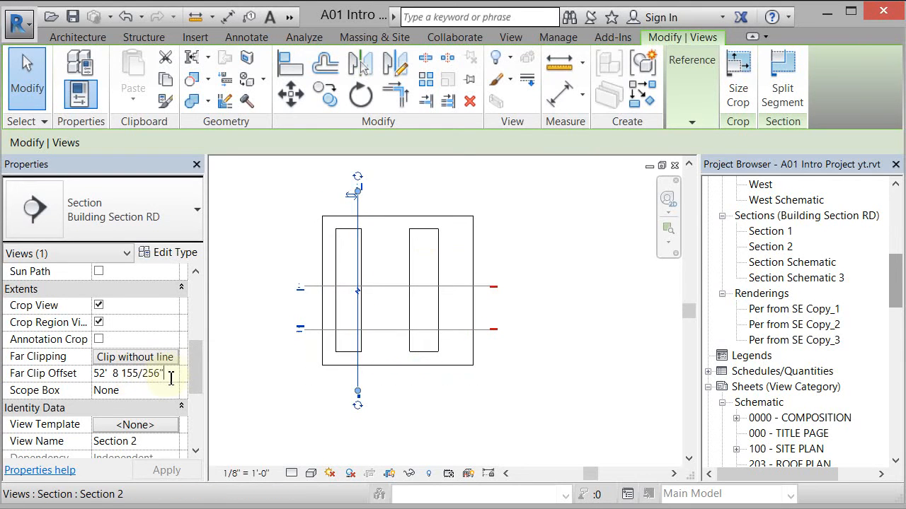
- Set the new section's Far Clip Offset to 10'
left_click_drag(173, 378, 88, 377)
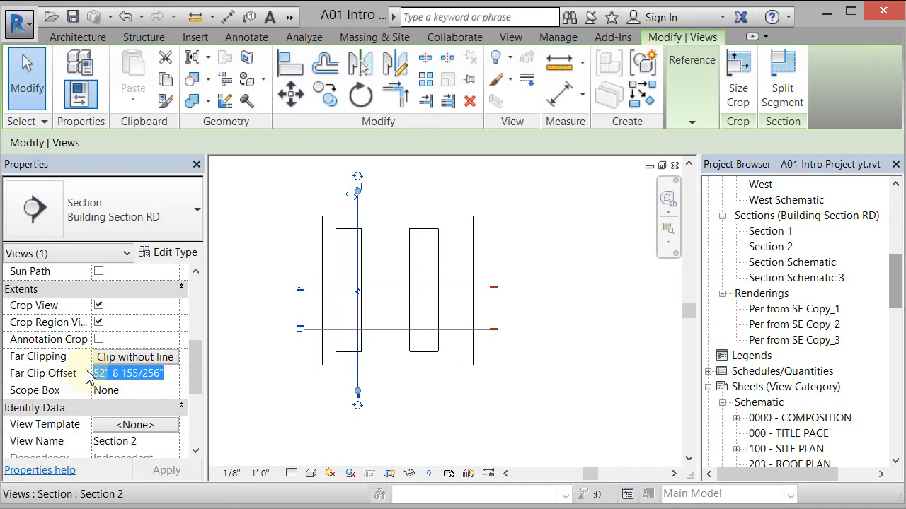
type("10'")
key("Return")
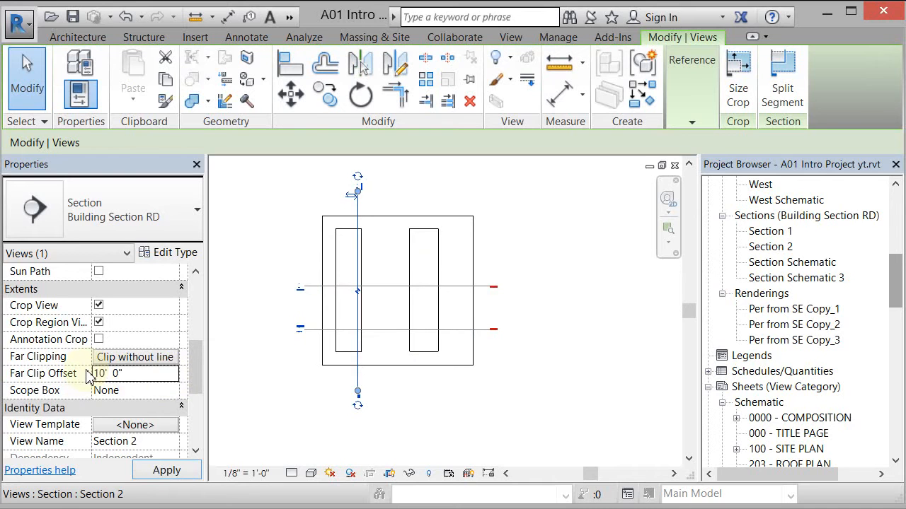
scroll(392, 253, "up", 2)
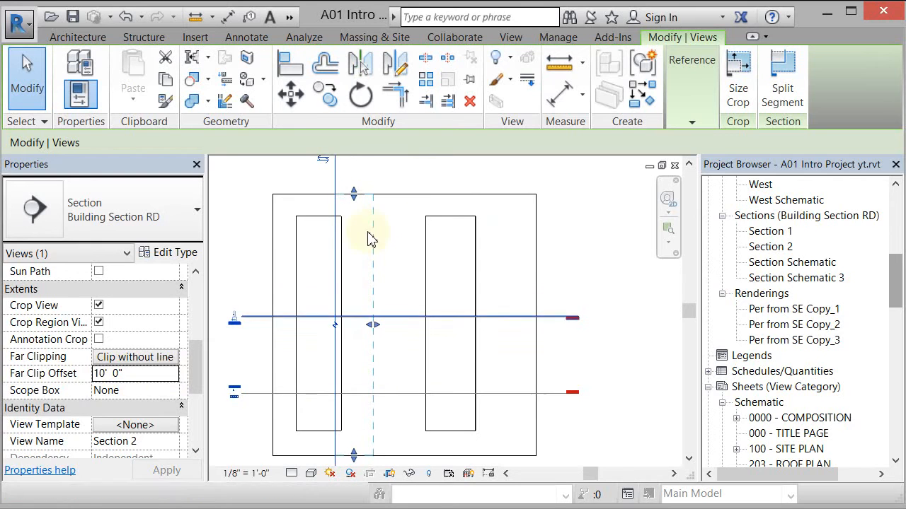
left_click_drag(374, 326, 378, 327)
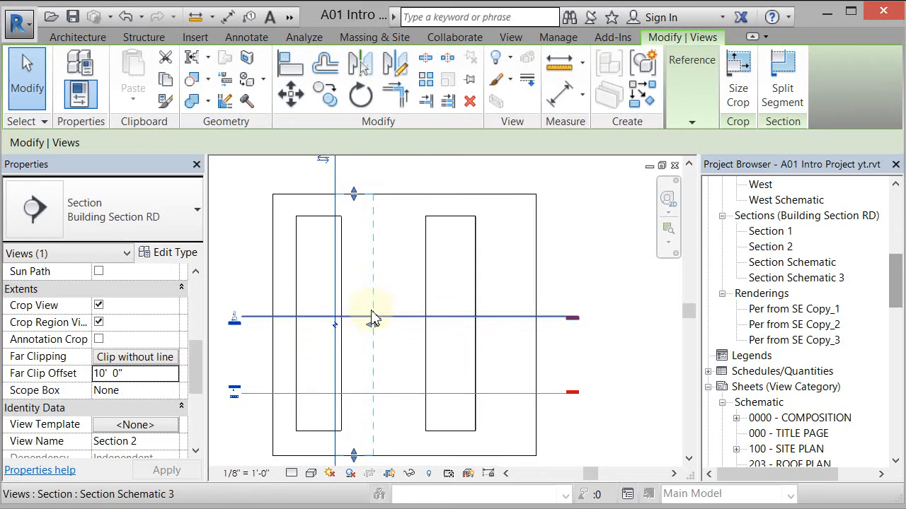
scroll(372, 319, "down", 1)
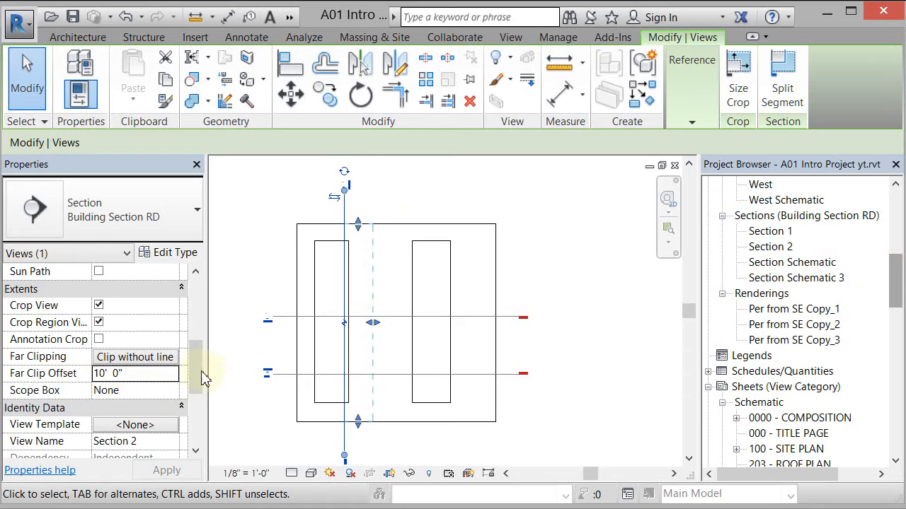
- Rename the view Section 2 as S1
left_click(768, 252)
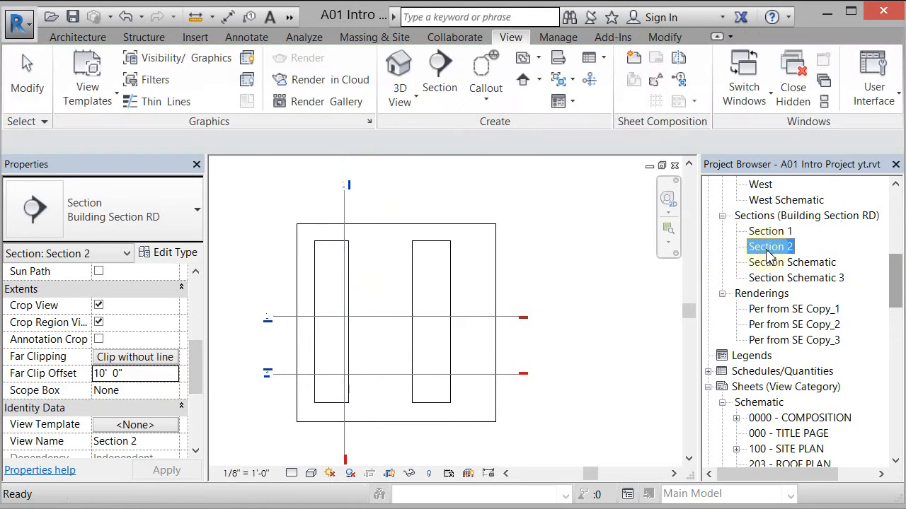
right_click(770, 256)
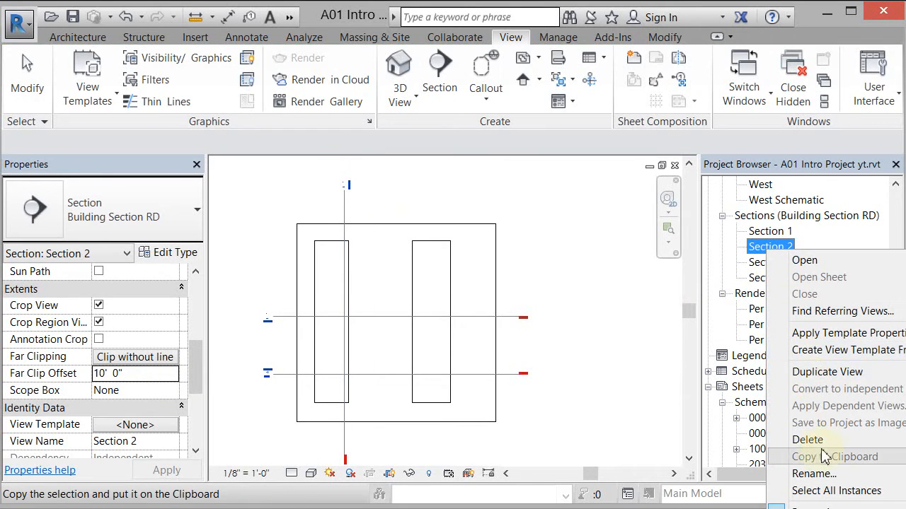
left_click(813, 473)
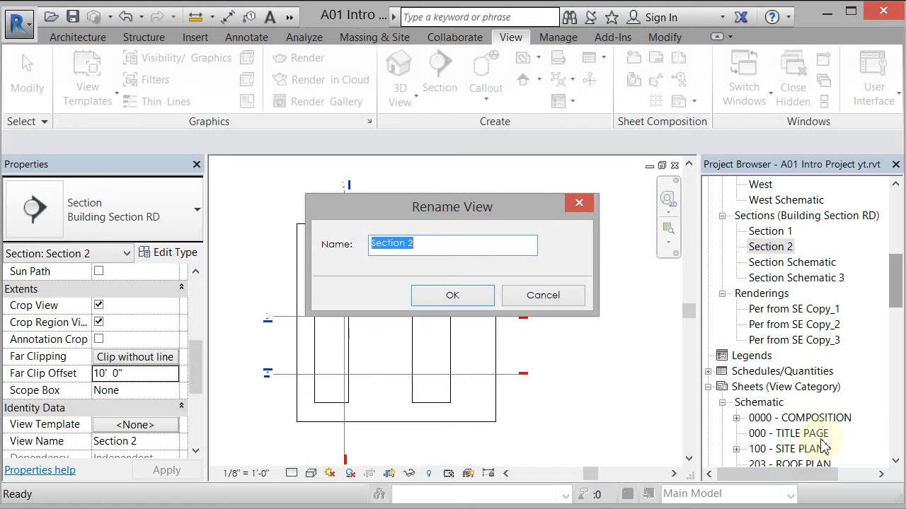
type("S1")
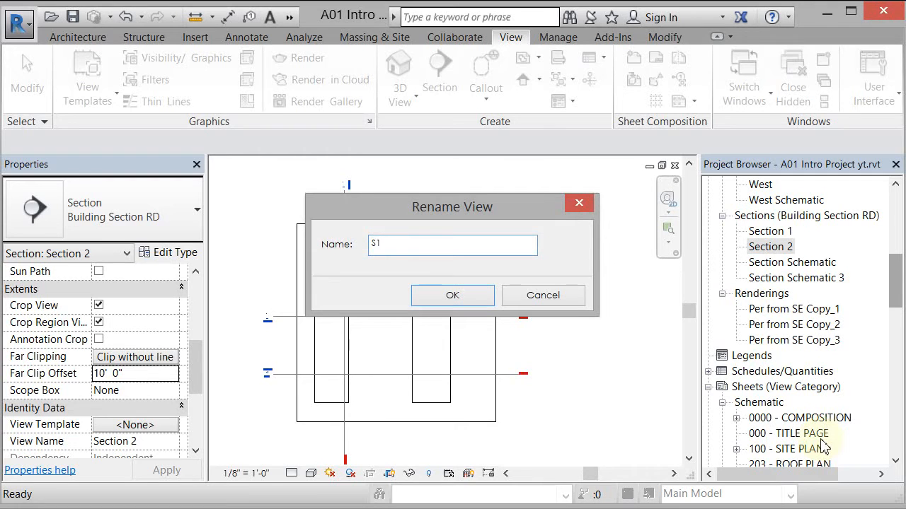
key("Return")
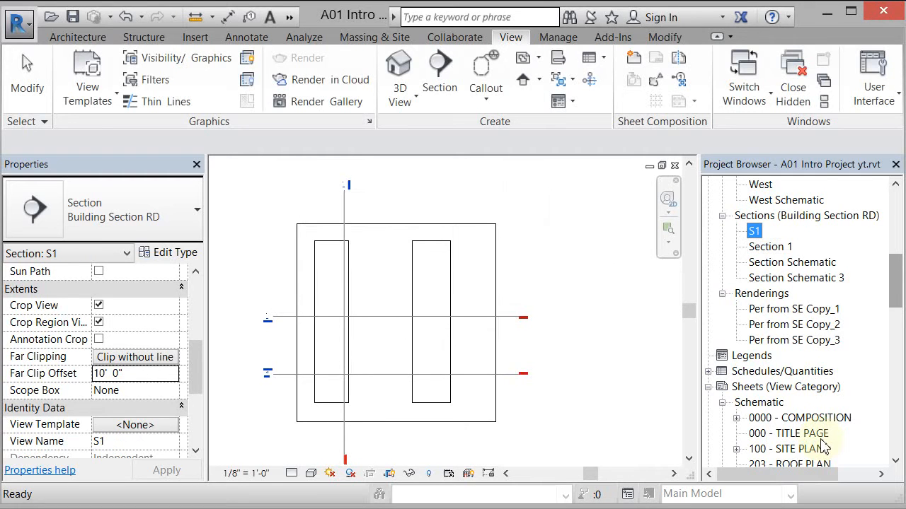
left_click(345, 209)
left_click(324, 94)
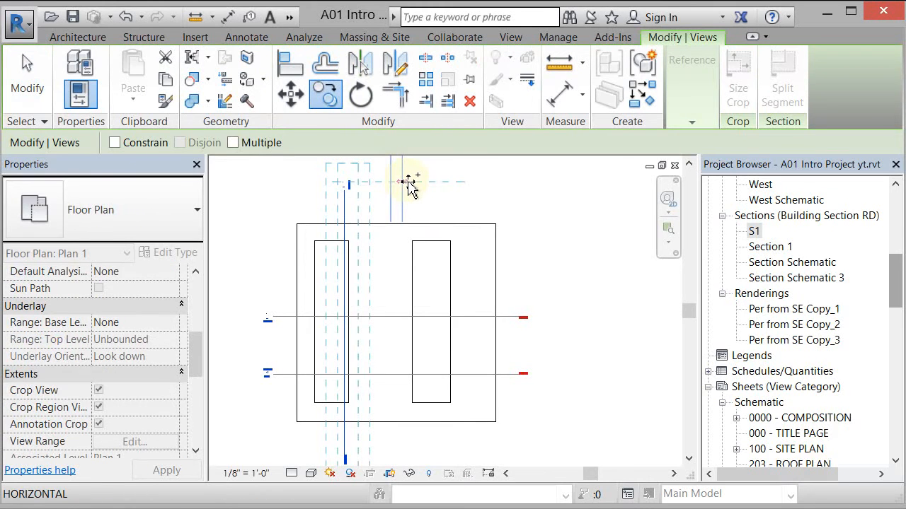
key("Escape")
key("Escape")
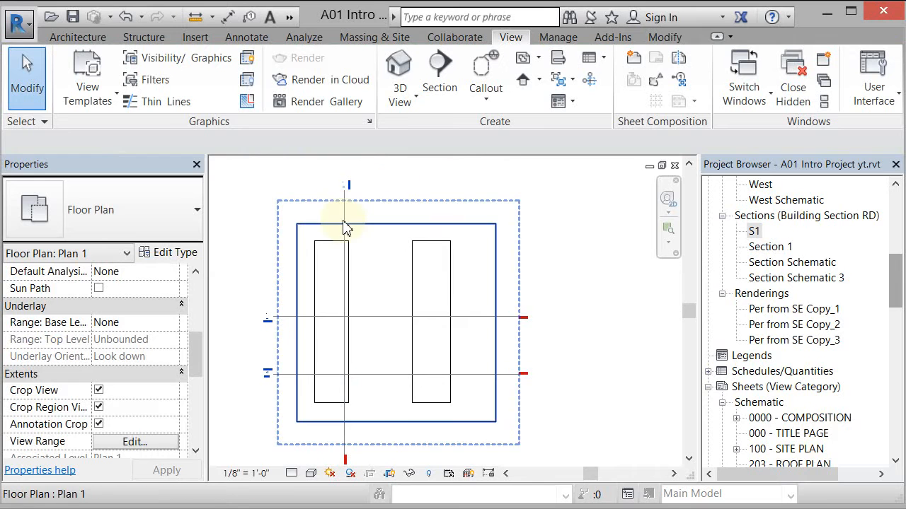
- Copy section S1 horizontally 10 feet toward the right inner rectangle to make the second section
left_click(348, 211)
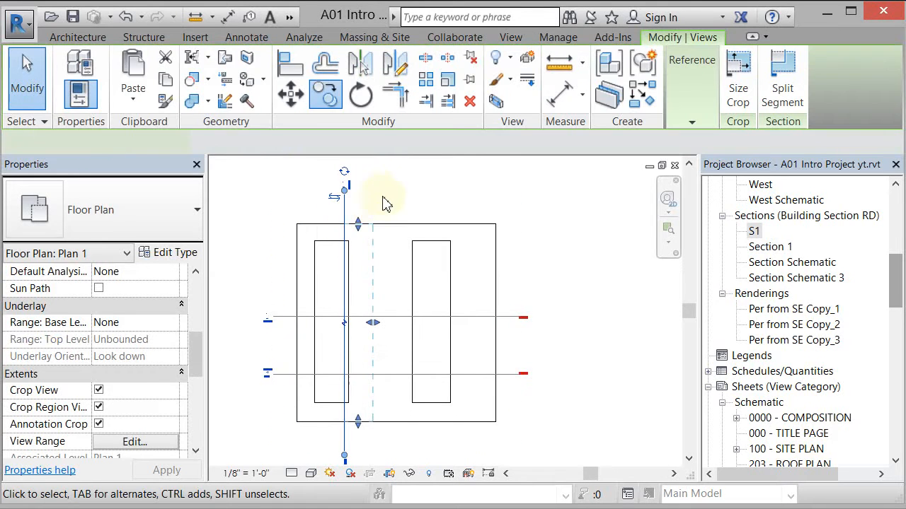
left_click(328, 106)
left_click(458, 197)
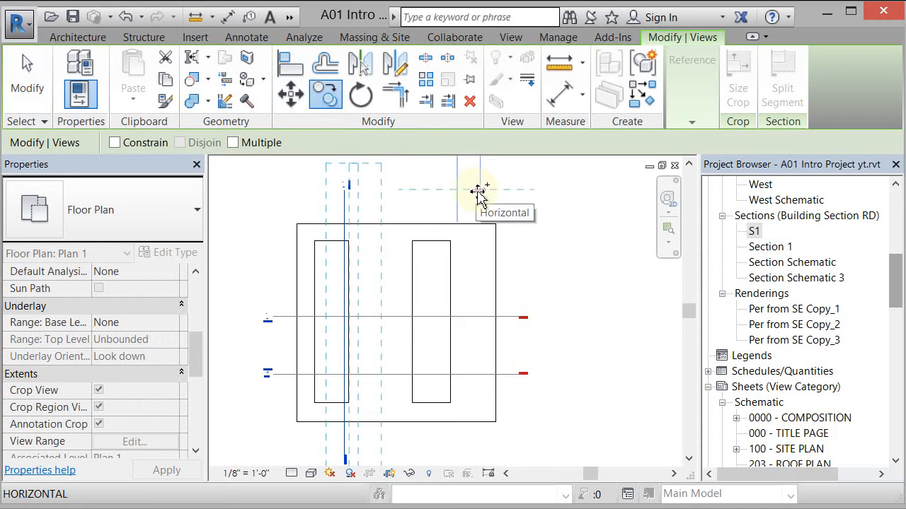
type("10")
key("Return")
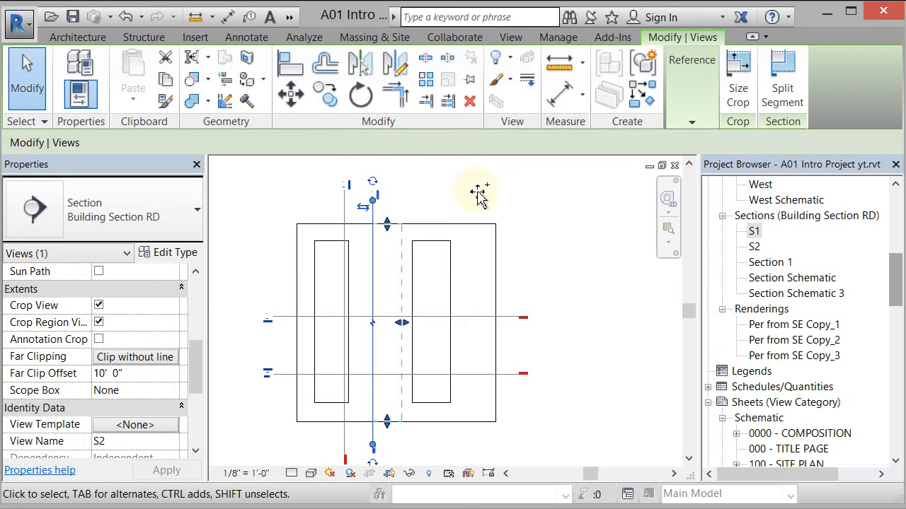
- Copy section S2 horizontally another 10 feet toward the right inner rectangle to make the third section
left_click(325, 94)
left_click(440, 185)
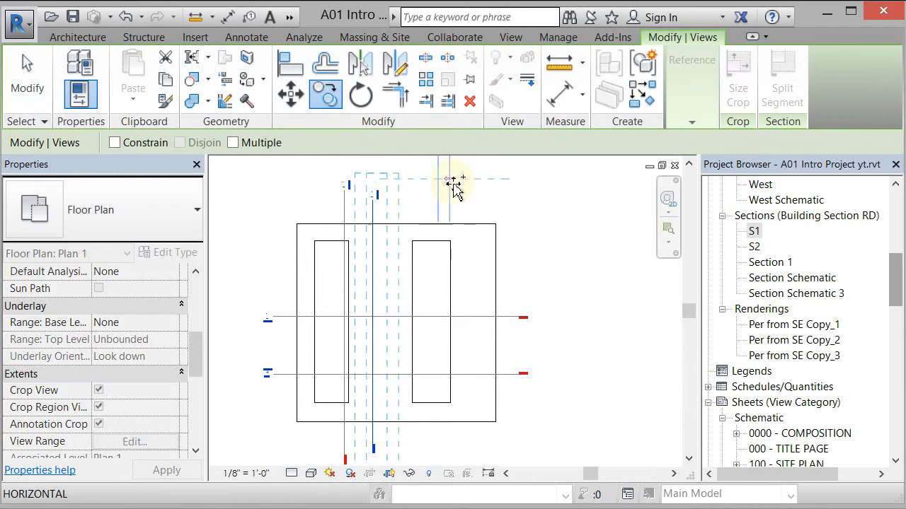
type("1")
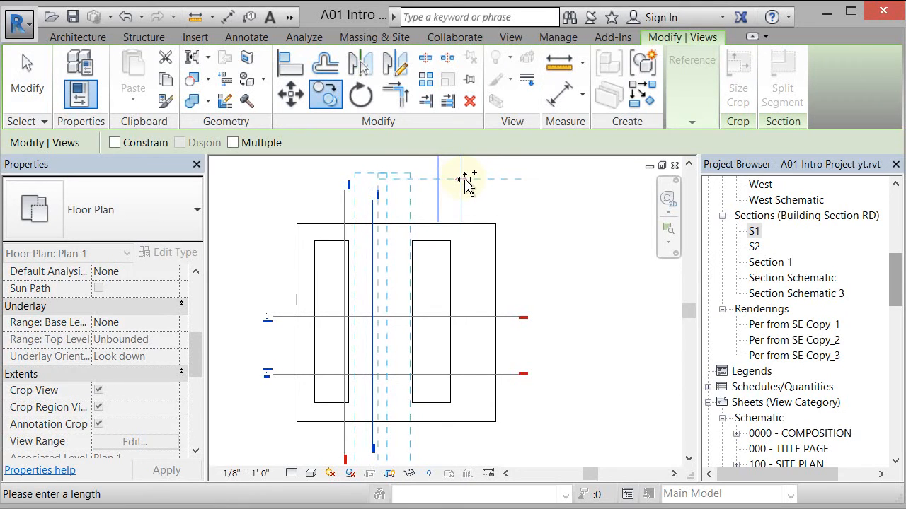
key("Return")
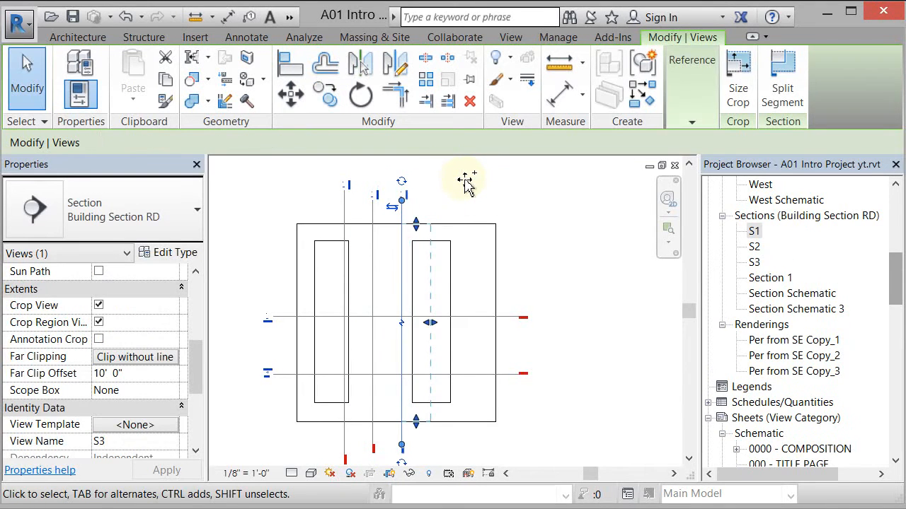
key("Escape")
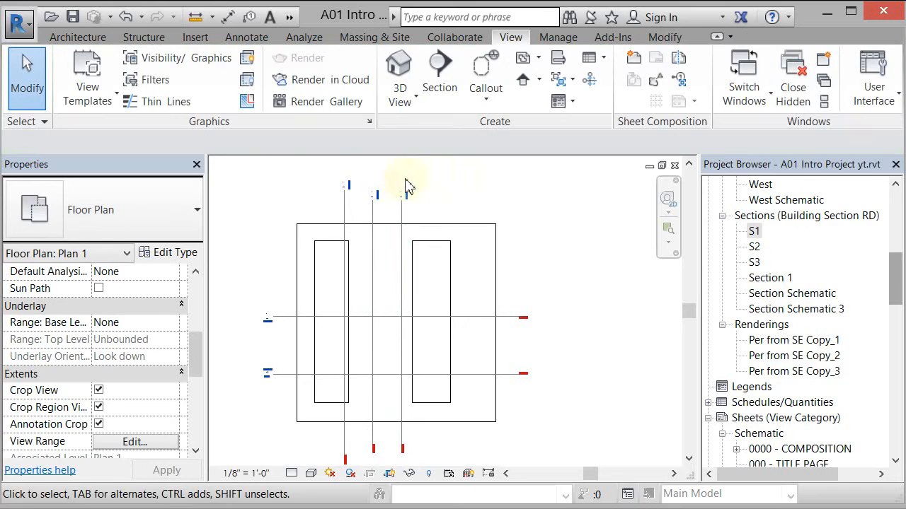
- Shorten both ends of section line S1 so its head and tail align with those of S2 and S3
left_click(345, 202)
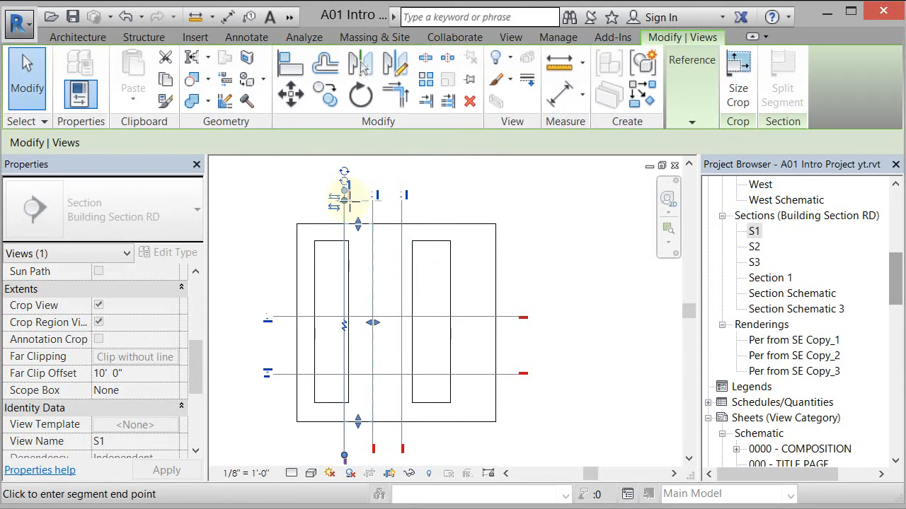
left_click_drag(349, 202, 349, 202)
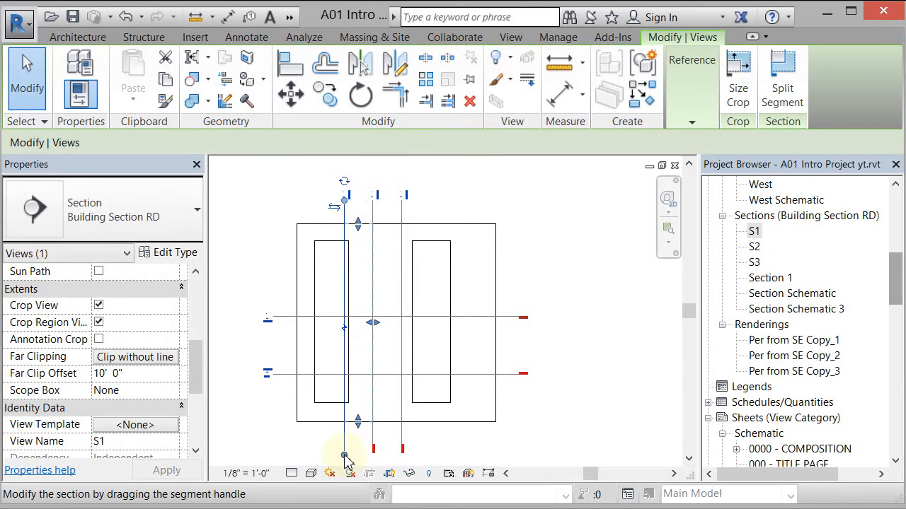
left_click_drag(345, 456, 346, 446)
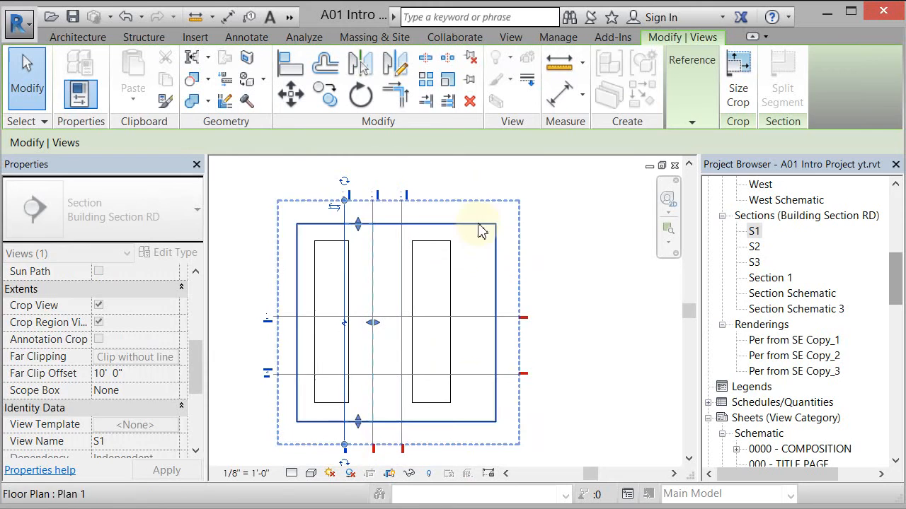
left_click(496, 181)
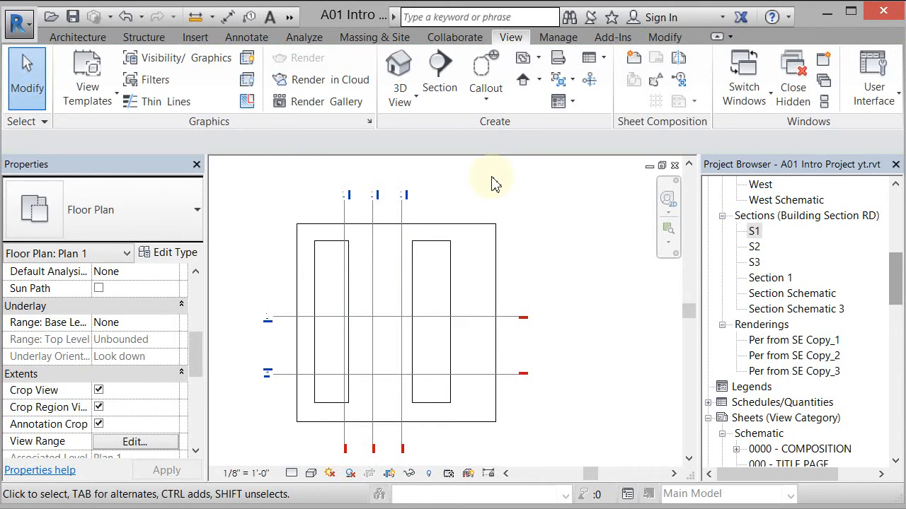
- Open section view S3 to check its cut through the model, and close it again
double_click(408, 198)
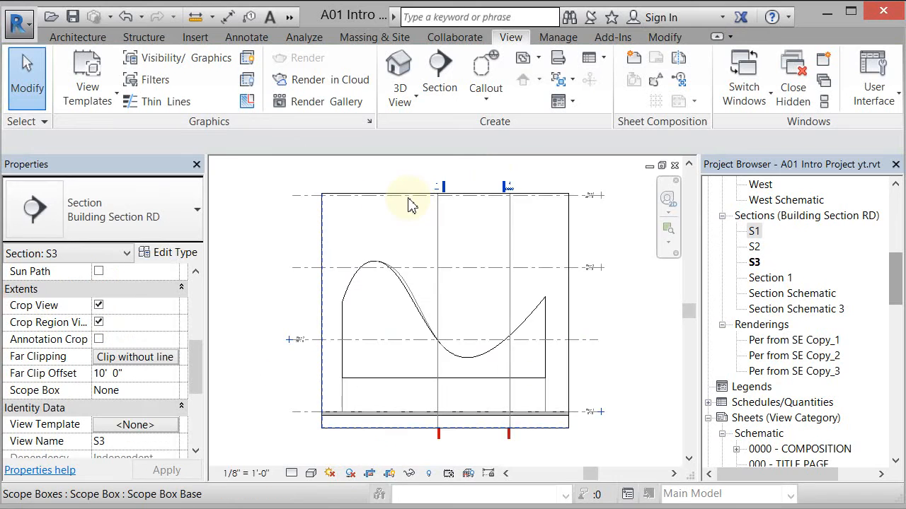
left_click(675, 167)
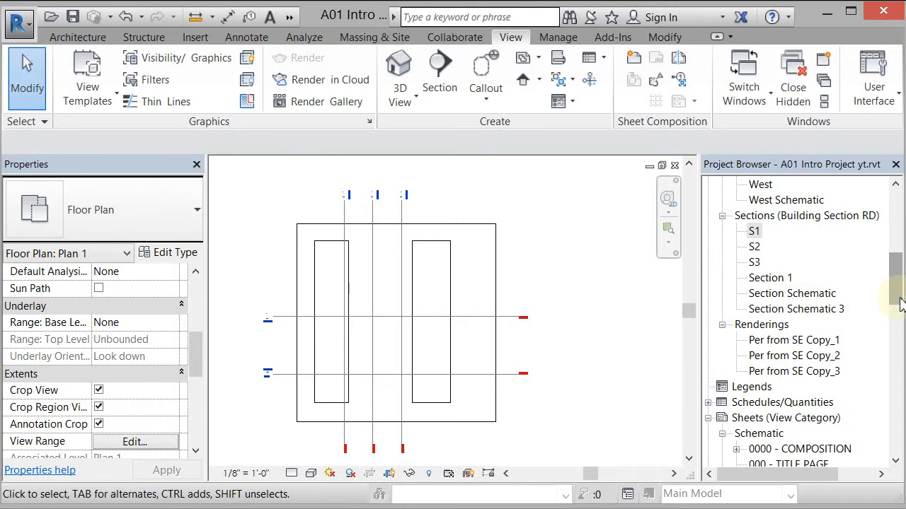
- Duplicate the {3D} view without detailing
left_click_drag(895, 290, 896, 233)
left_click(759, 262)
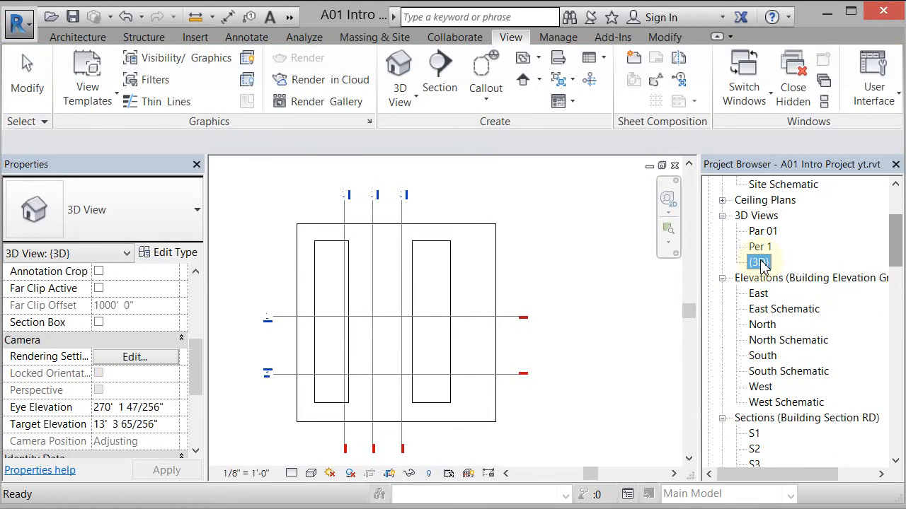
right_click(760, 263)
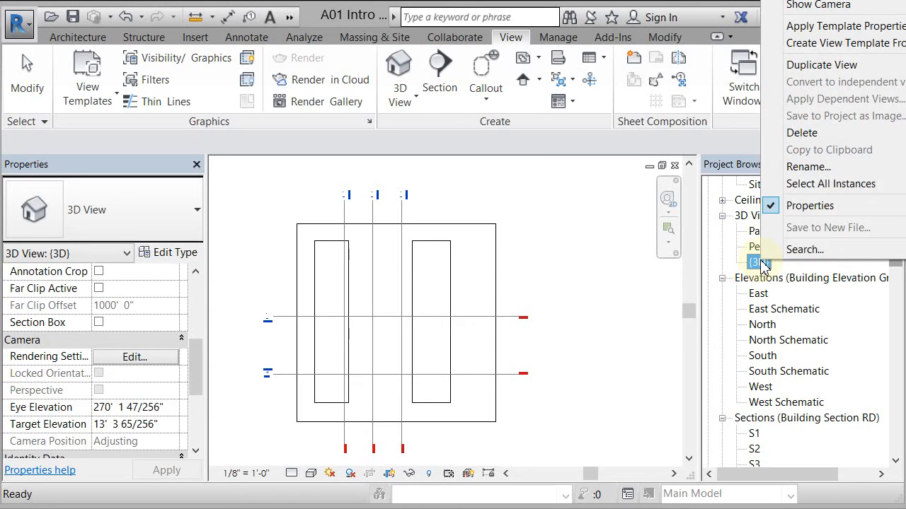
mouse_move(798, 71)
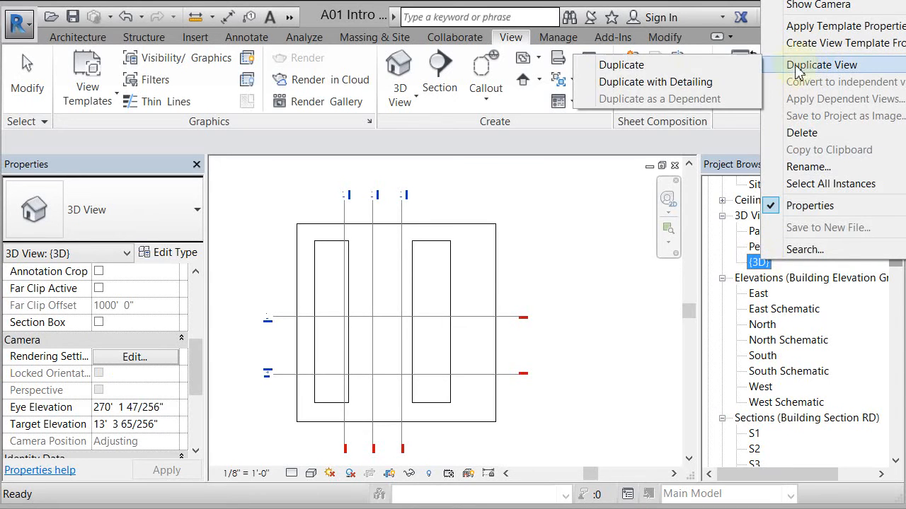
left_click(622, 65)
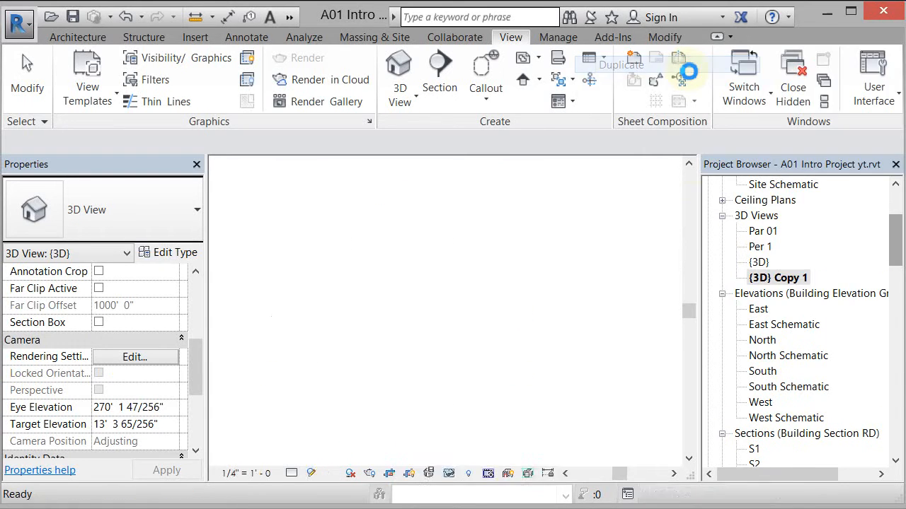
- Rename the duplicated 3D view as S1
right_click(782, 283)
left_click(835, 188)
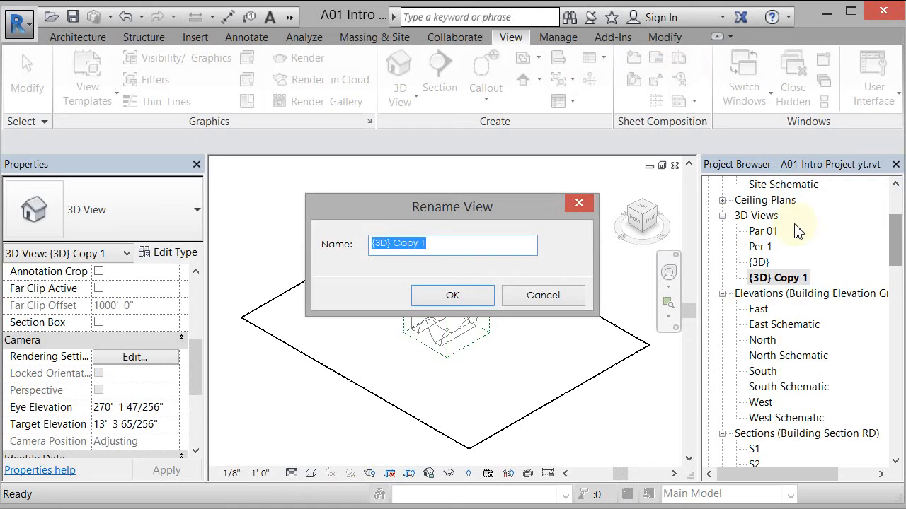
type("S")
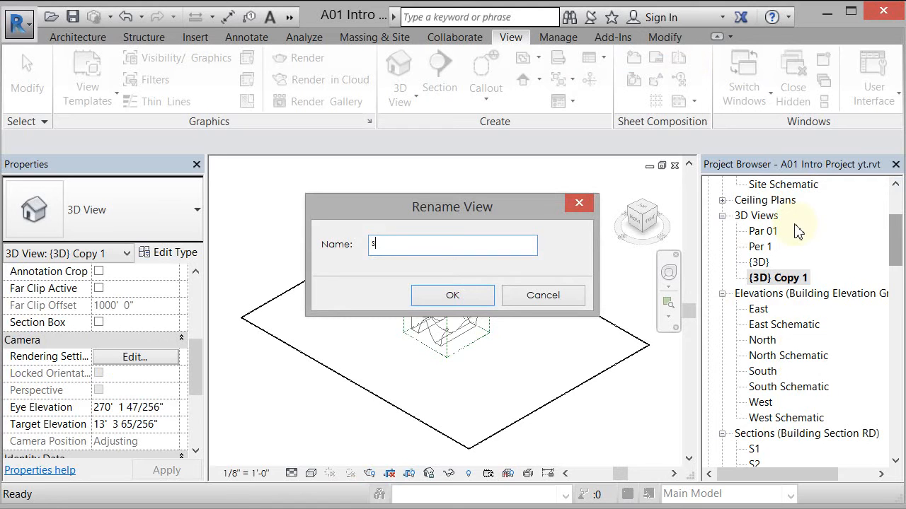
key("BackSpace")
type("S1")
key("Return")
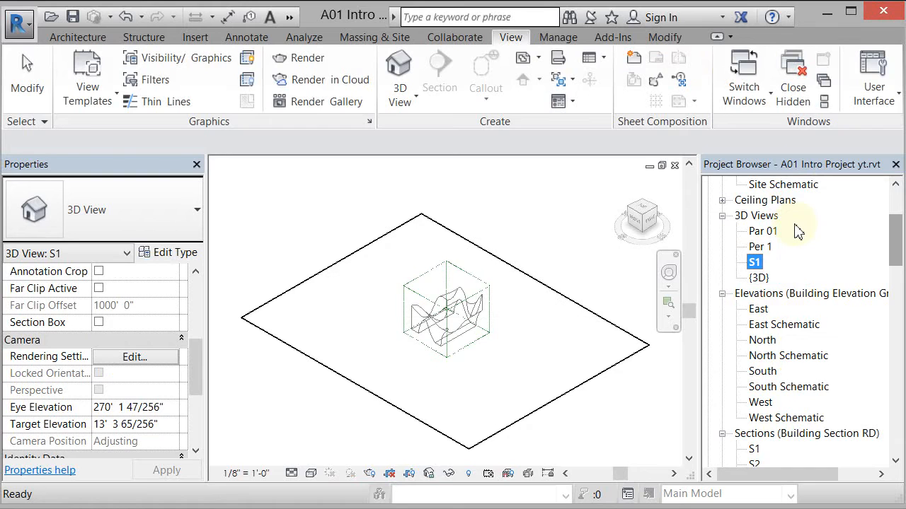
left_click(554, 247)
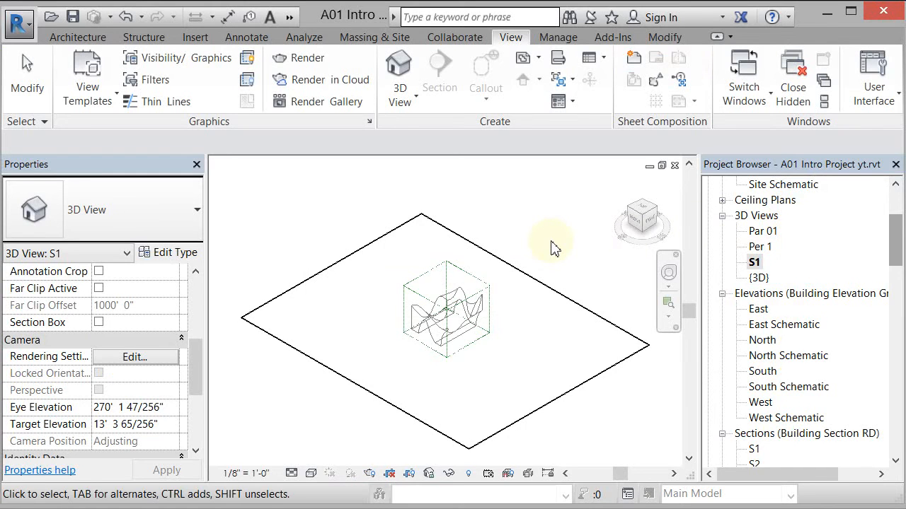
- Orient the 3D view S1 to the section view S1 using the navigation wheel's options
left_click(668, 276)
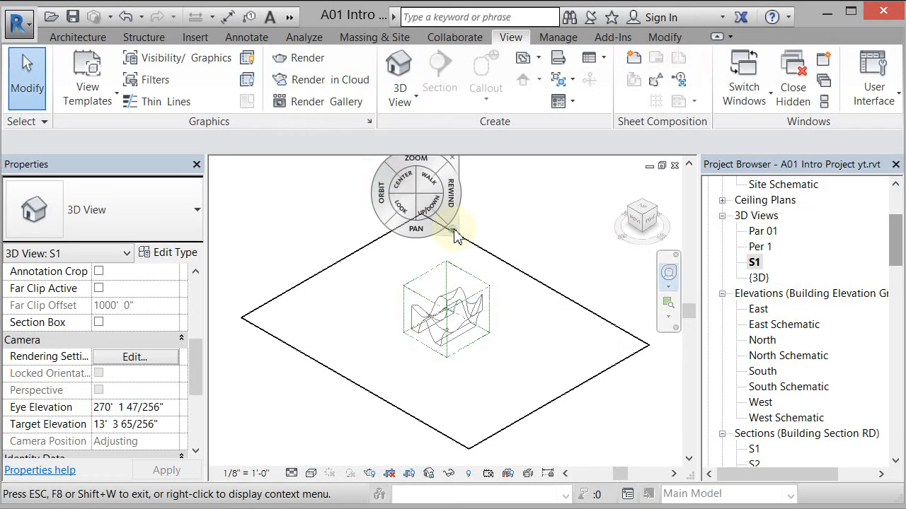
right_click(457, 236)
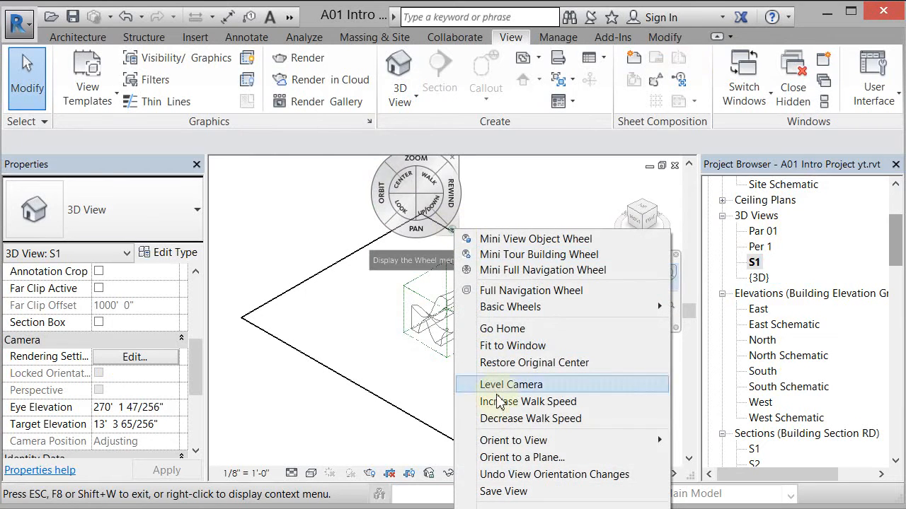
mouse_move(500, 442)
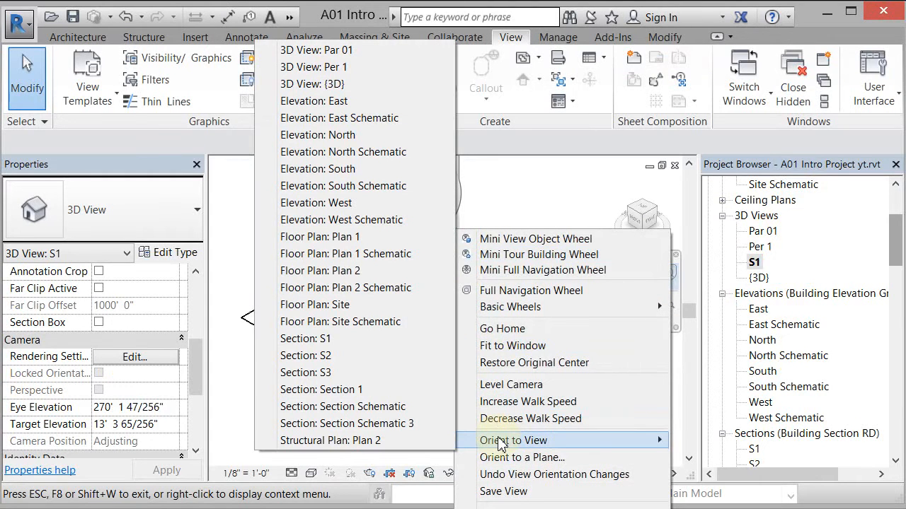
left_click(320, 339)
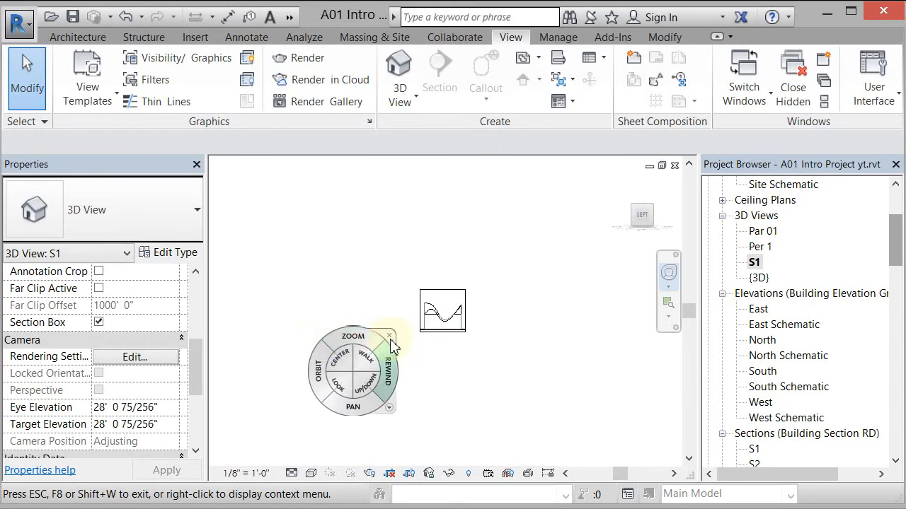
key("Escape")
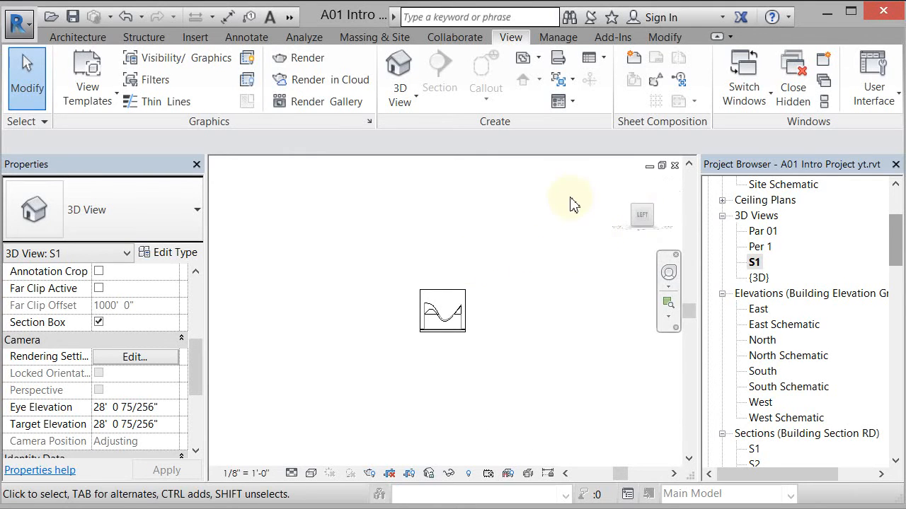
- Turn the 3D view S1 to an isometric from top, front and left, and set its visual style to Shaded
left_click(655, 216)
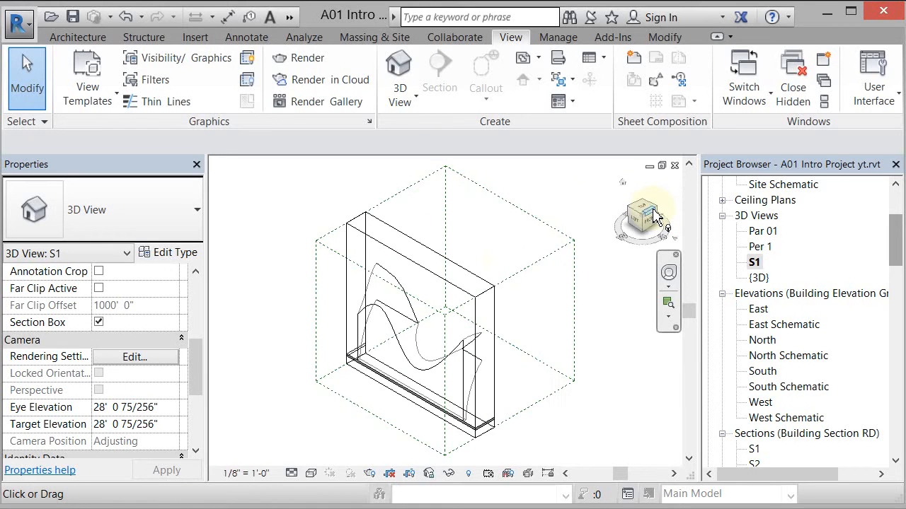
left_click(311, 474)
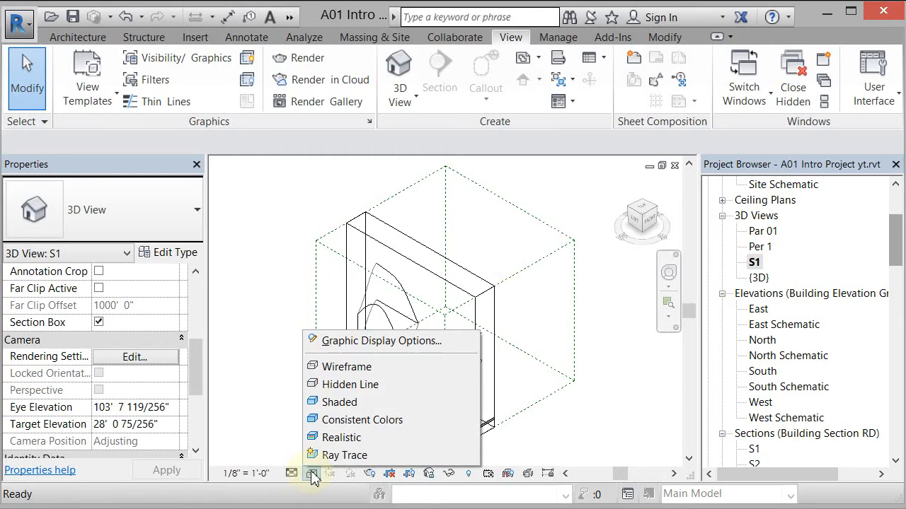
left_click(336, 402)
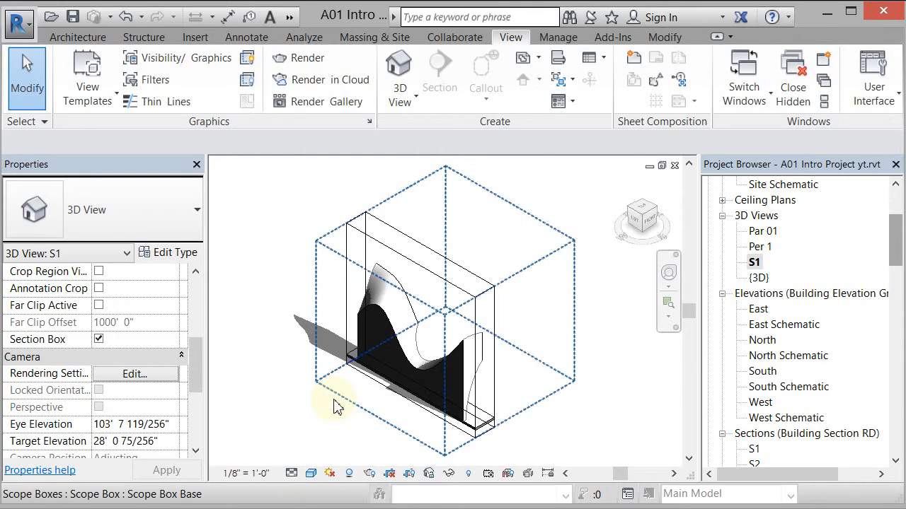
left_click(311, 198)
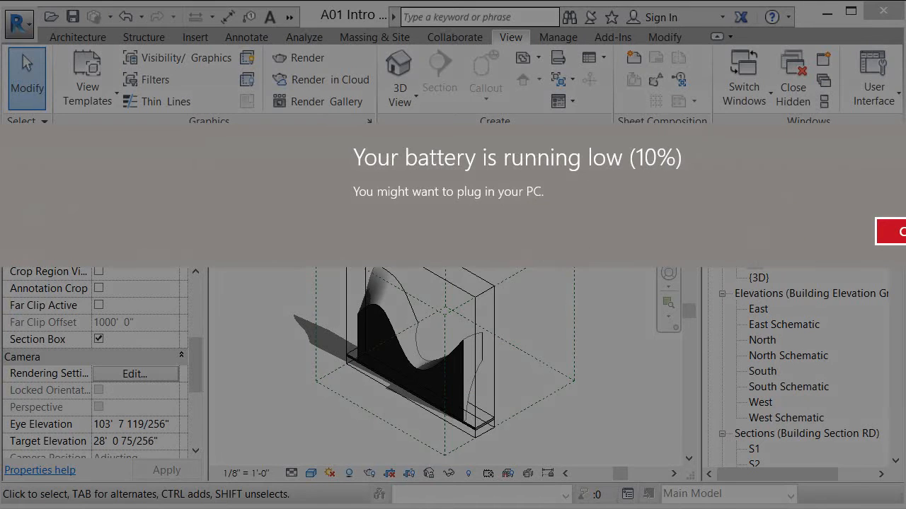
key("Return")
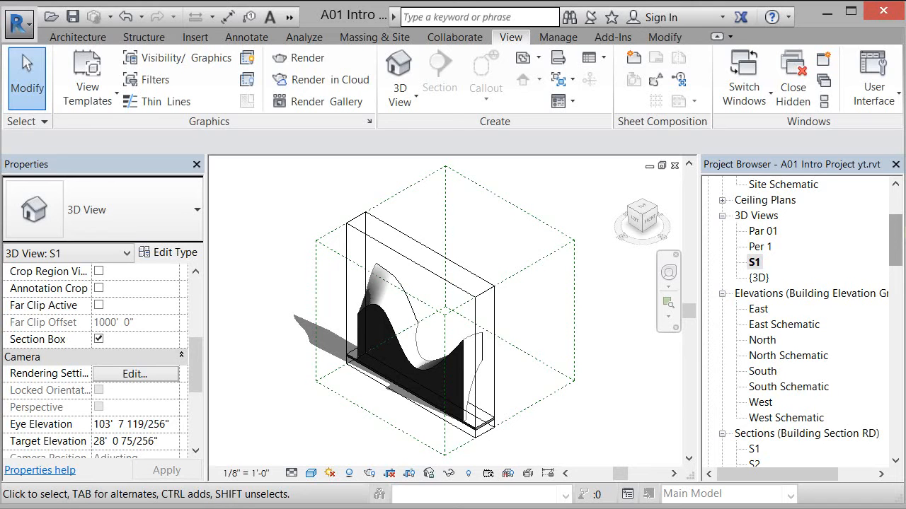
- Apply the properties of the Schematic Section 3d view template to the 3D view S1
right_click(755, 264)
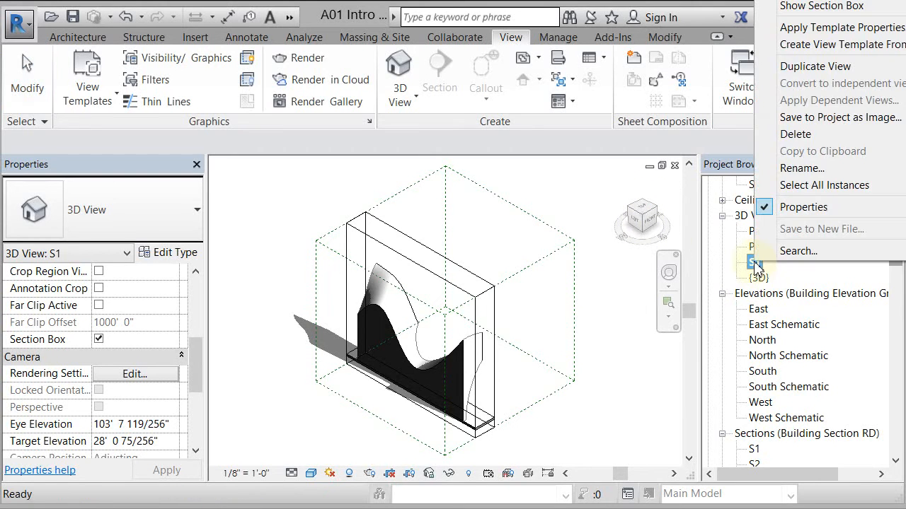
left_click(810, 29)
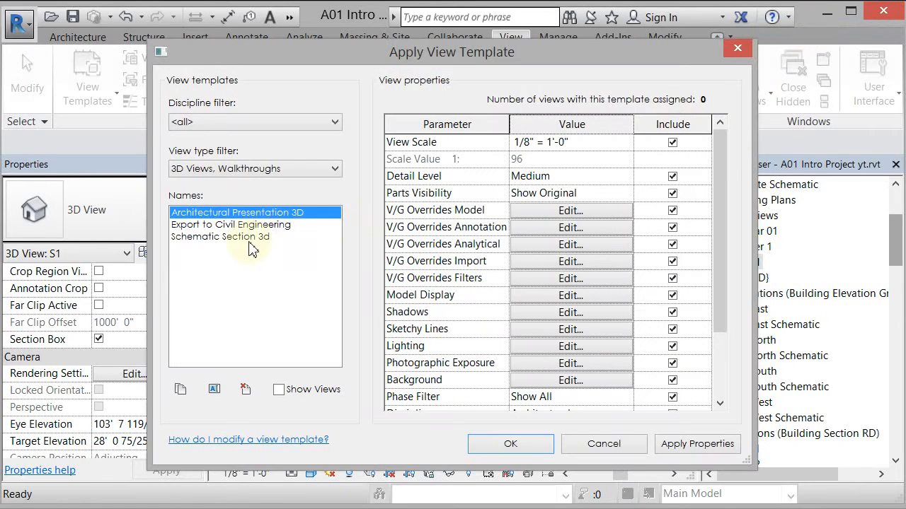
left_click(250, 238)
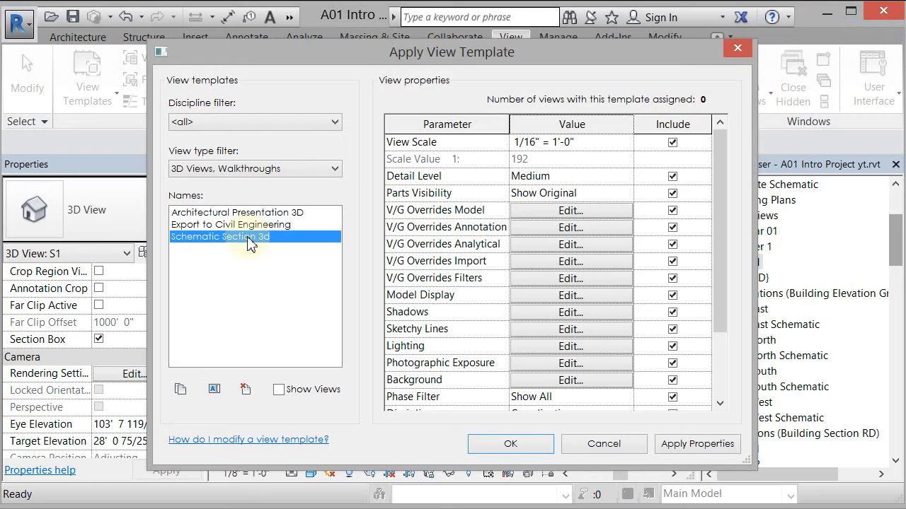
left_click(511, 445)
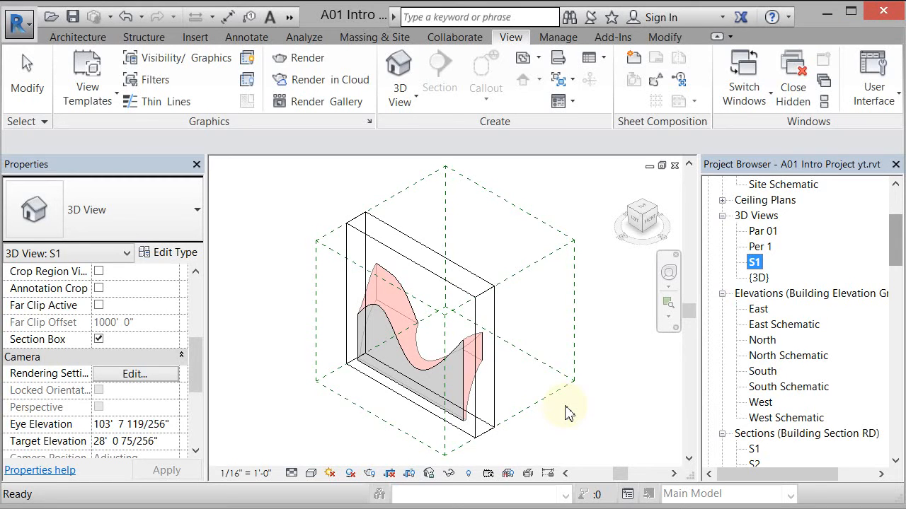
- Override the Generic Models surface pattern colour in the 3D view S1 with light blue, RGB 202-202-255
key("v")
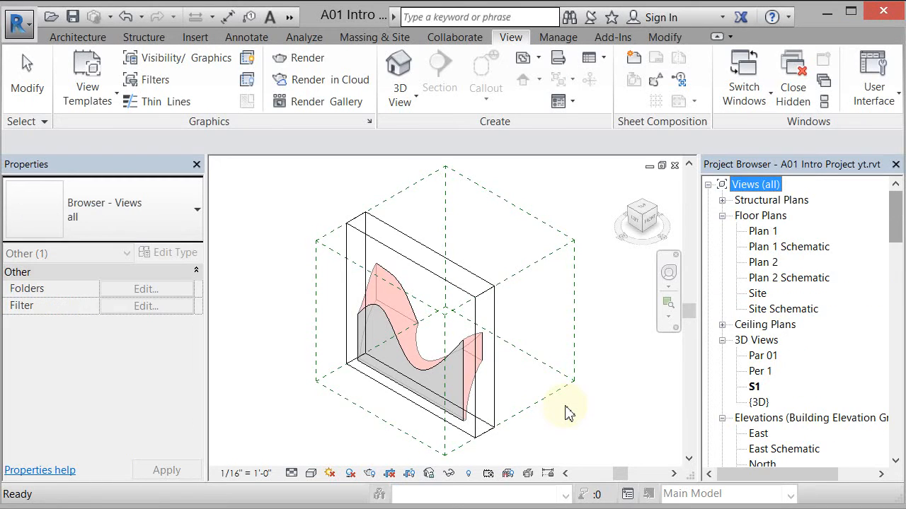
left_click(566, 407)
key("v")
key("v")
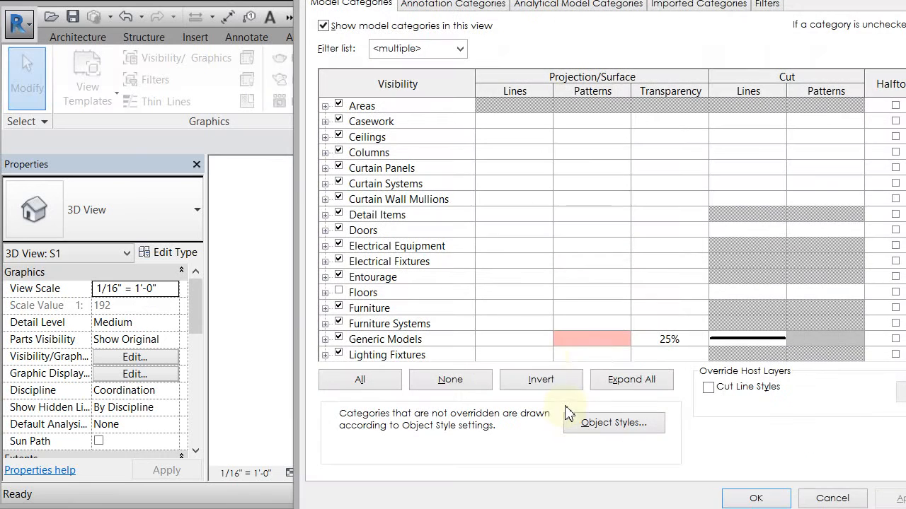
left_click(596, 347)
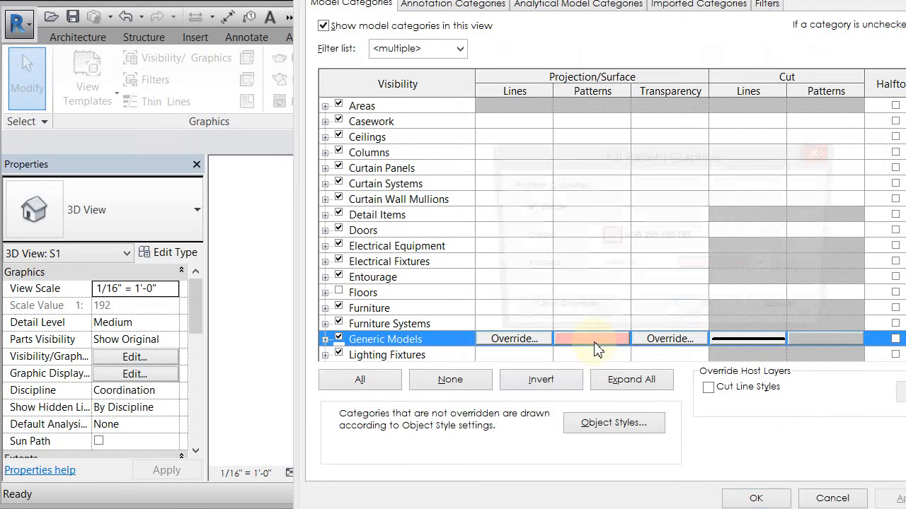
left_click(593, 340)
left_click(630, 244)
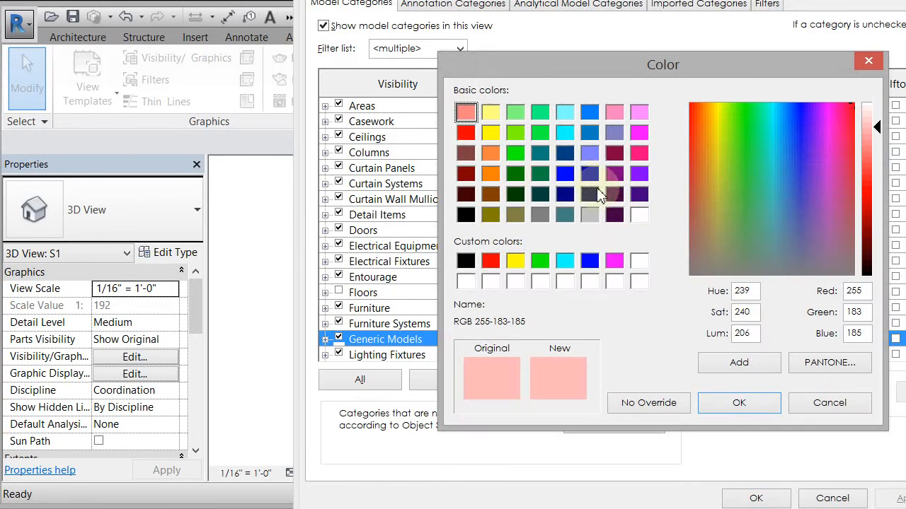
left_click(565, 173)
left_click_drag(880, 191, 882, 122)
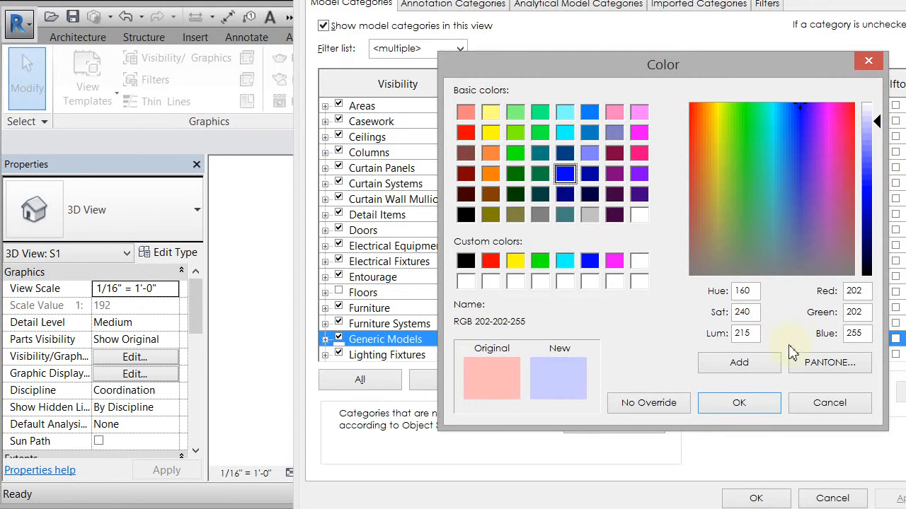
left_click(748, 407)
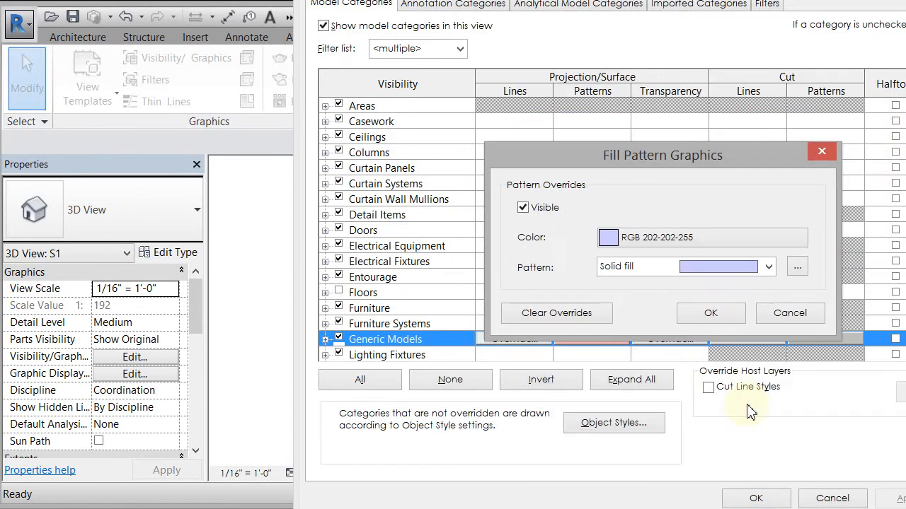
left_click(728, 313)
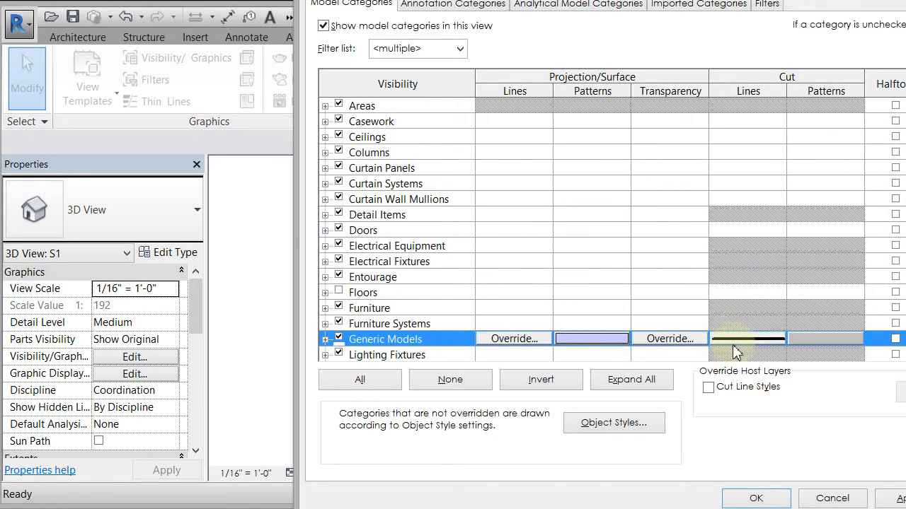
- Override the Generic Models cut lines with grey RGB 128-128-128 and line weight 12
left_click(739, 339)
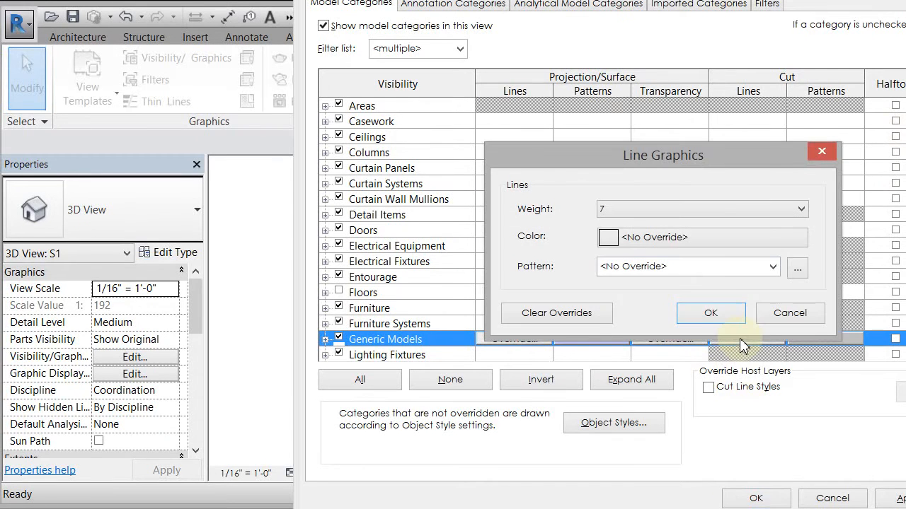
left_click(704, 240)
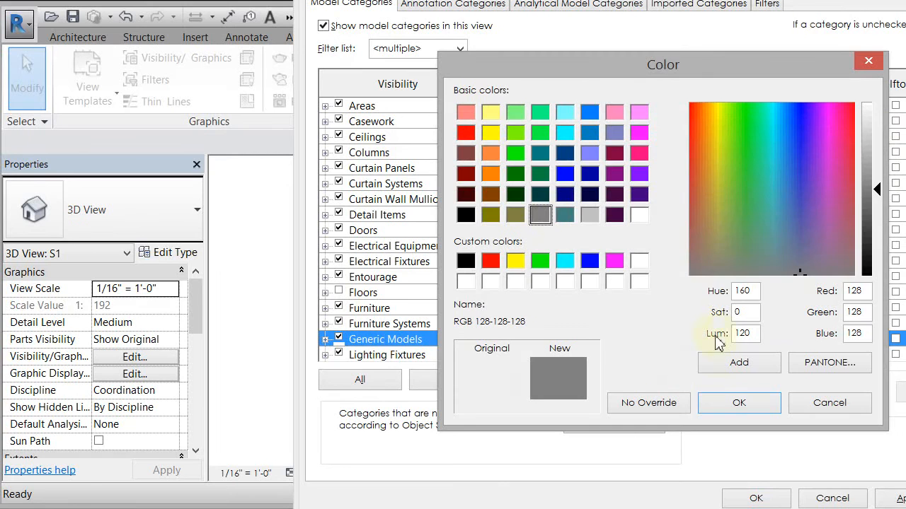
left_click(736, 403)
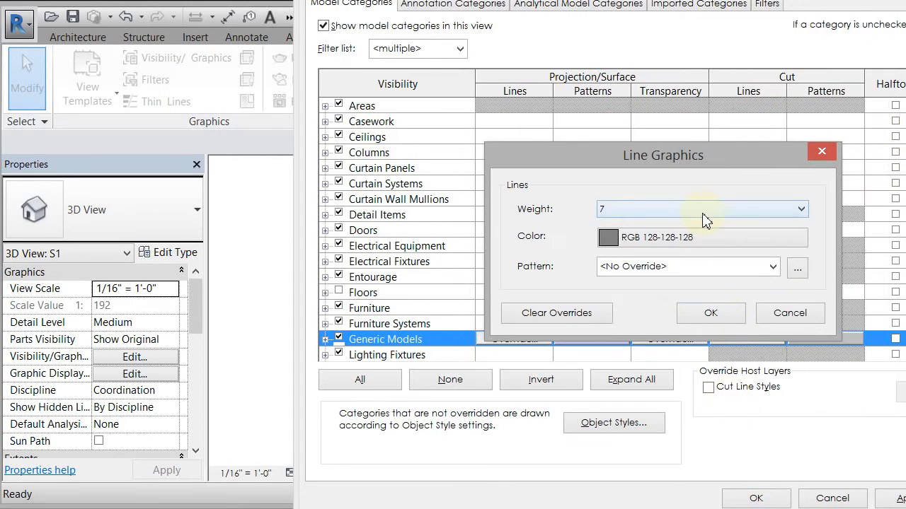
left_click(704, 220)
left_click(587, 421)
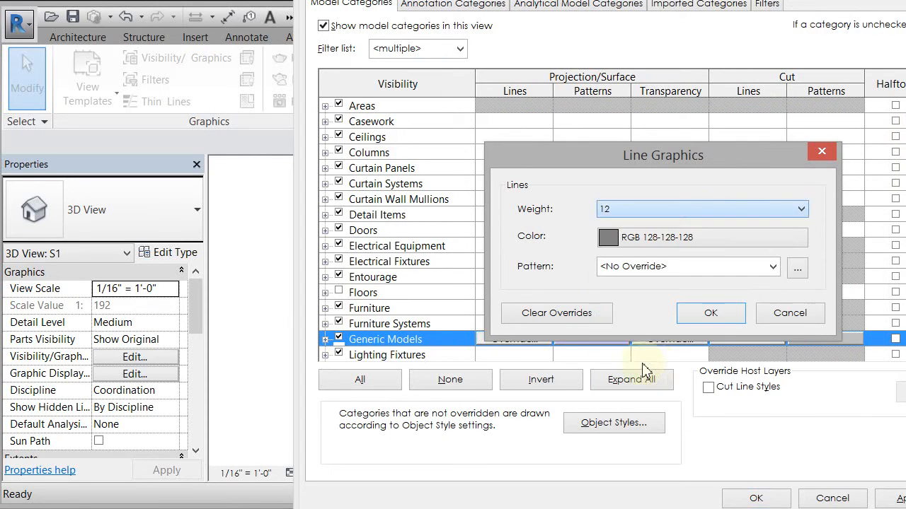
left_click(712, 314)
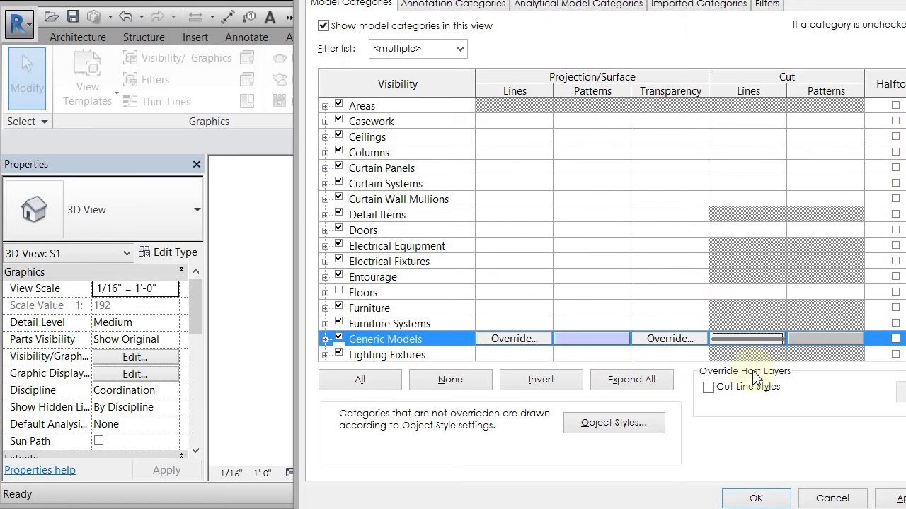
- Clear the Generic Models surface transparency override and apply the visibility and graphics changes to the view
left_click(669, 339)
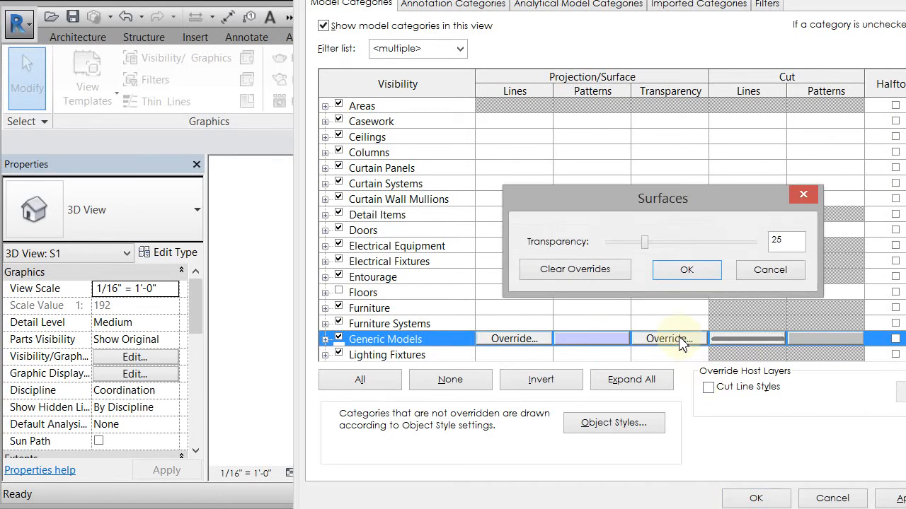
left_click(601, 270)
left_click(683, 270)
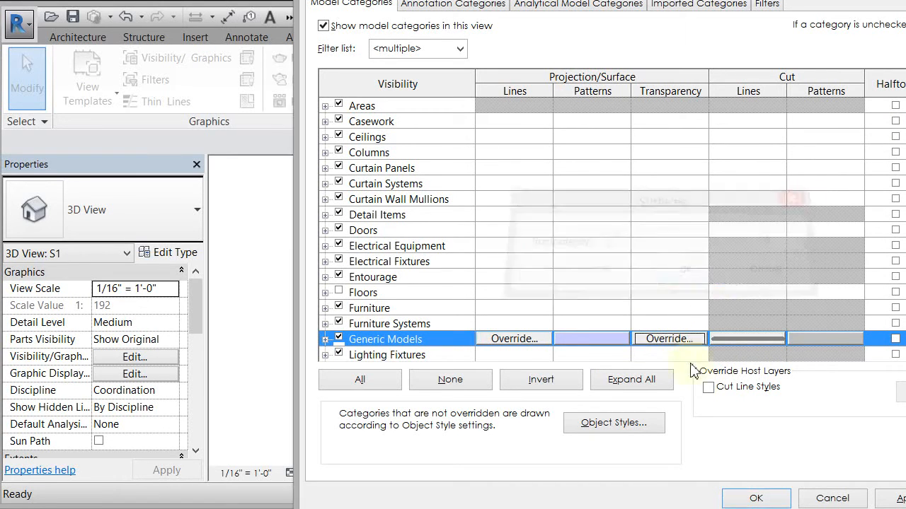
left_click(755, 496)
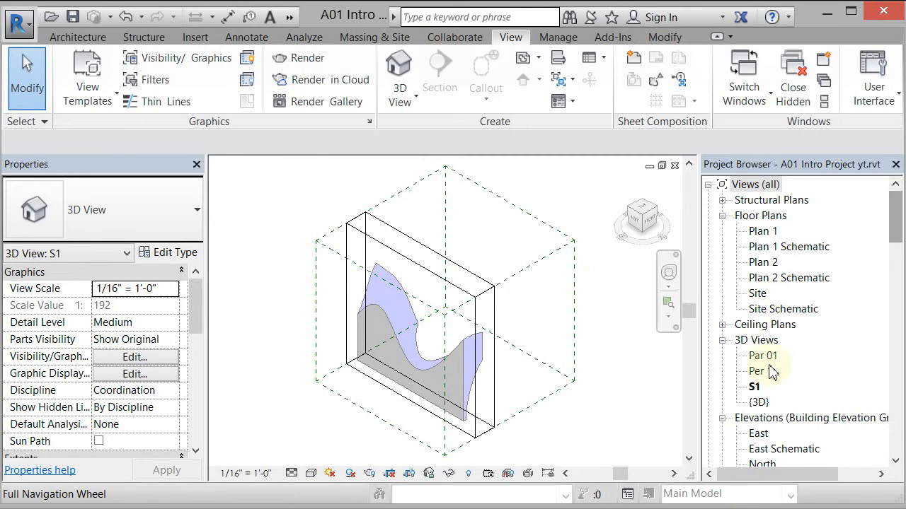
- Create a view template named Schematic Section 3d Blue from the 3D view S1, with View Scale excluded
right_click(755, 387)
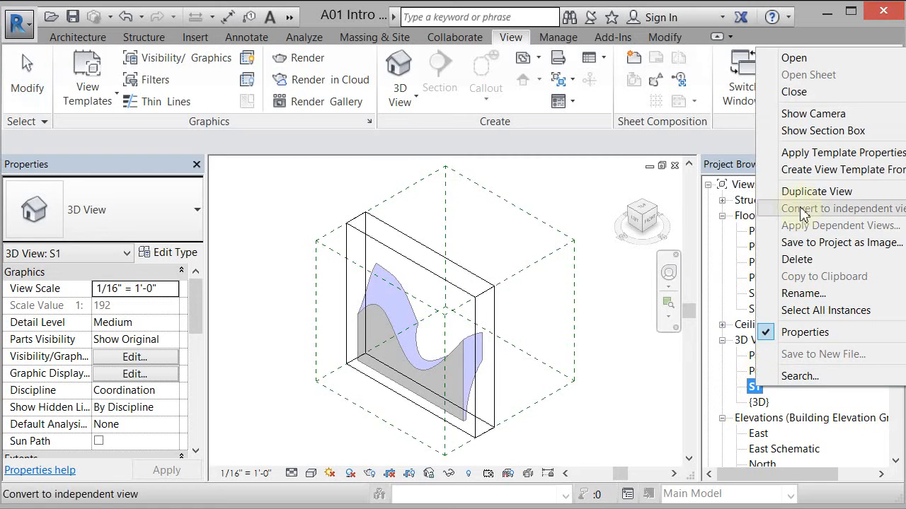
left_click(803, 171)
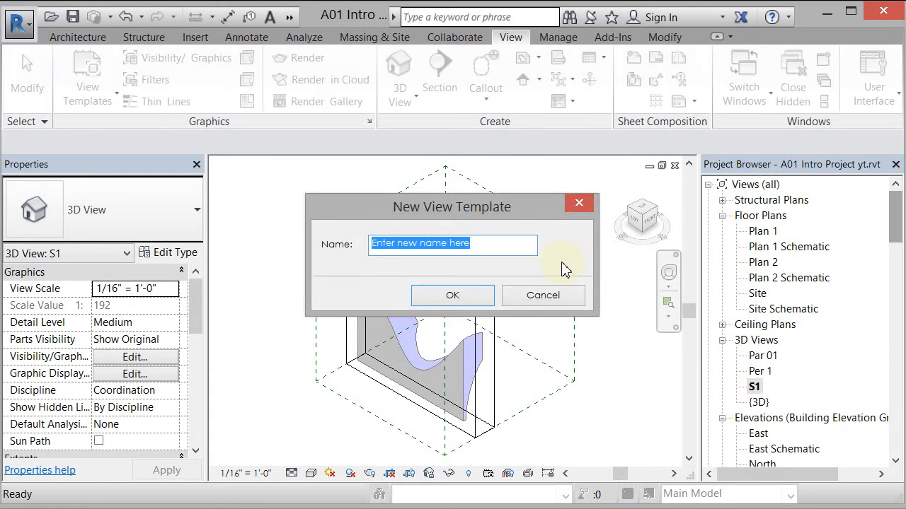
type("Sc")
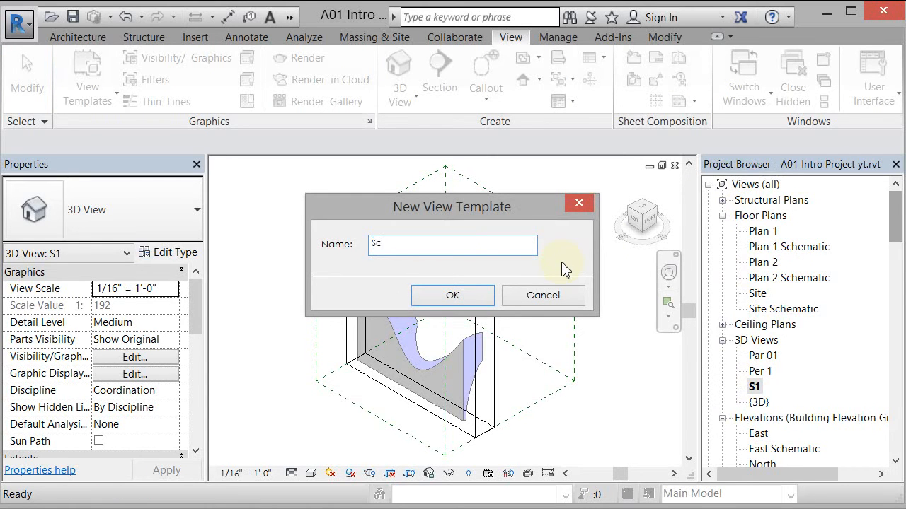
type("hematic Section 3d Blue")
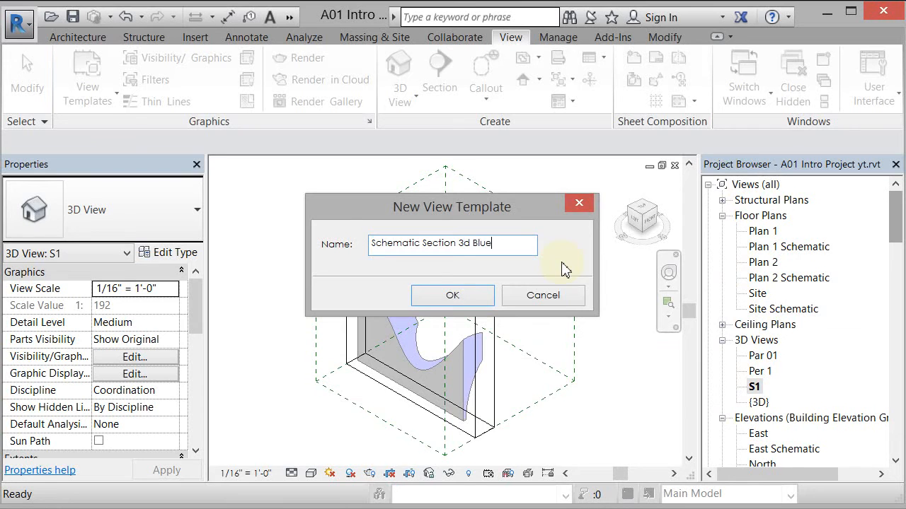
key("Return")
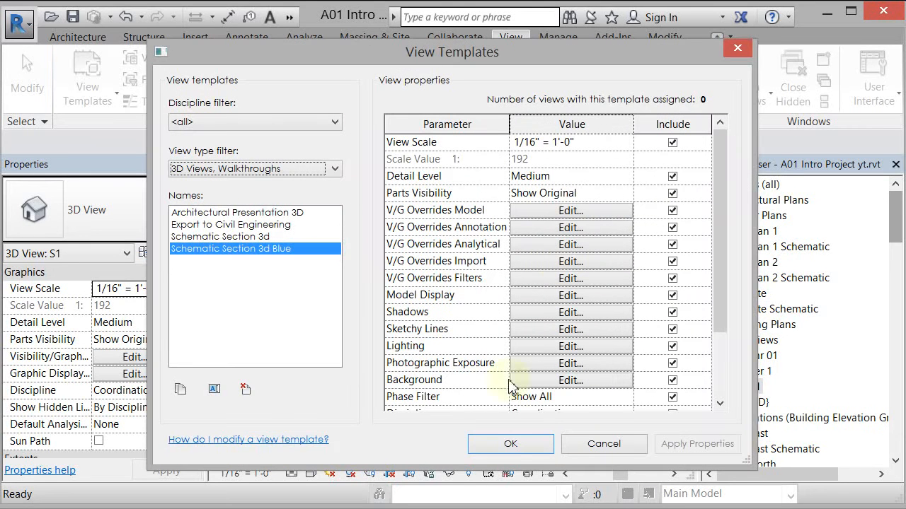
left_click(673, 143)
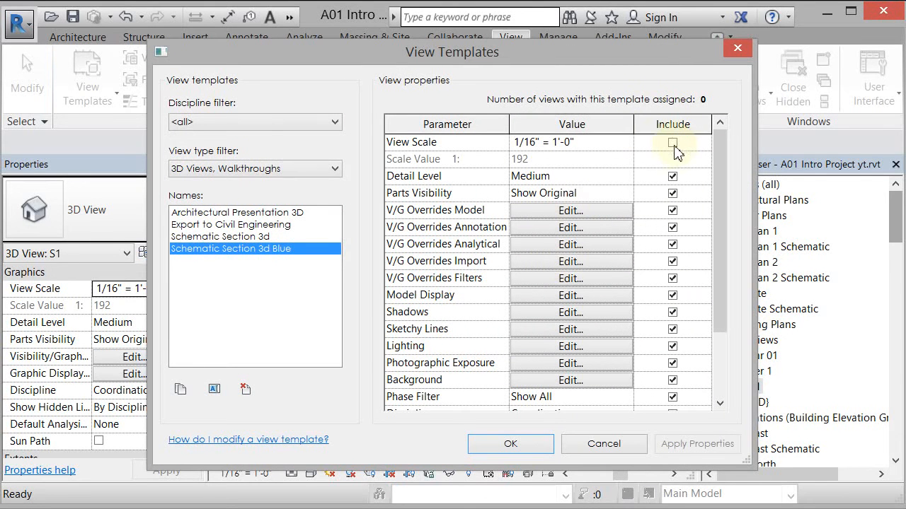
left_click(522, 453)
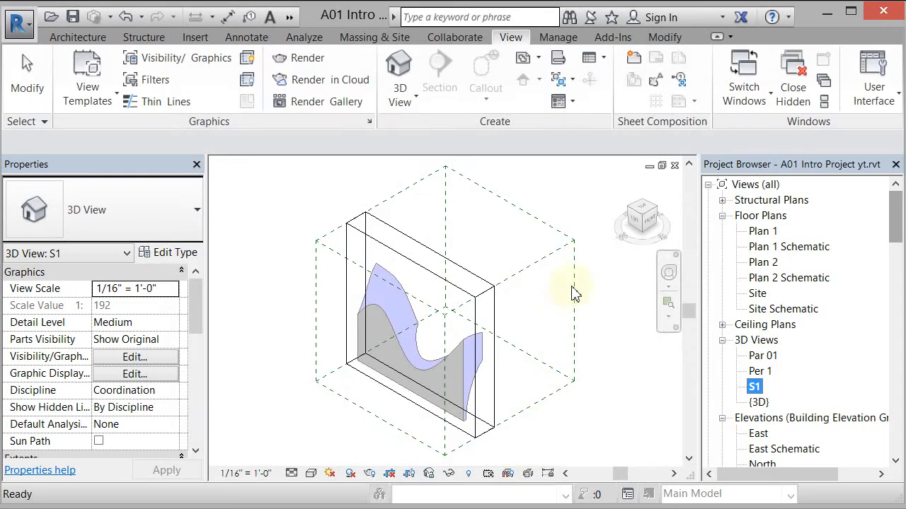
- Hide the scope box and section box categories in the 3D view S1
left_click(490, 252)
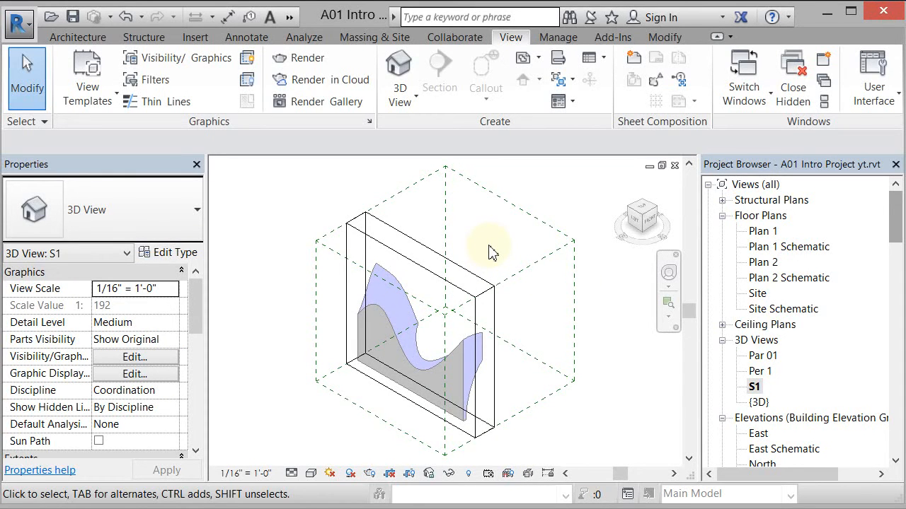
left_click(567, 242)
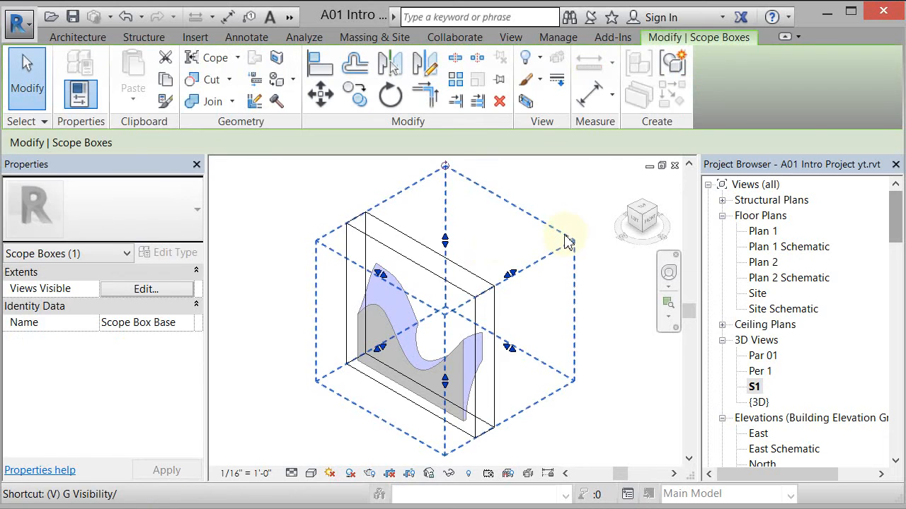
key("Escape")
left_click(493, 292)
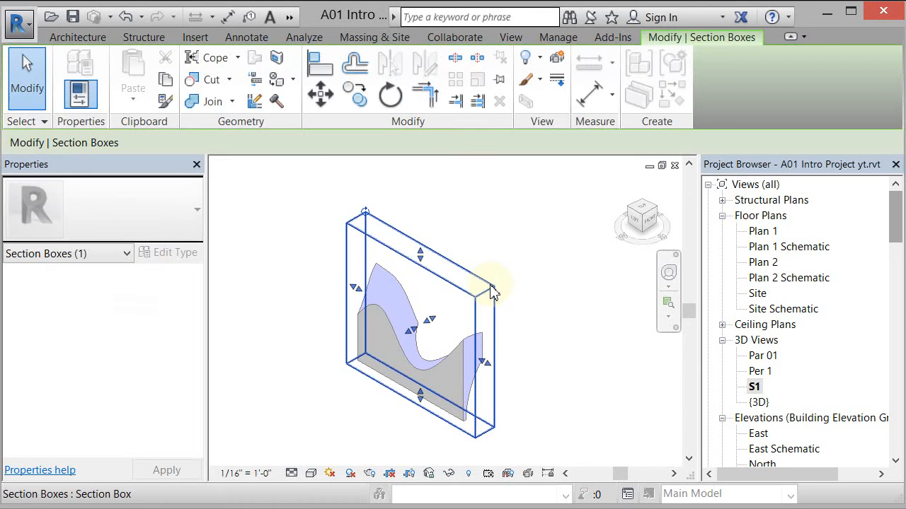
key("v")
key("h")
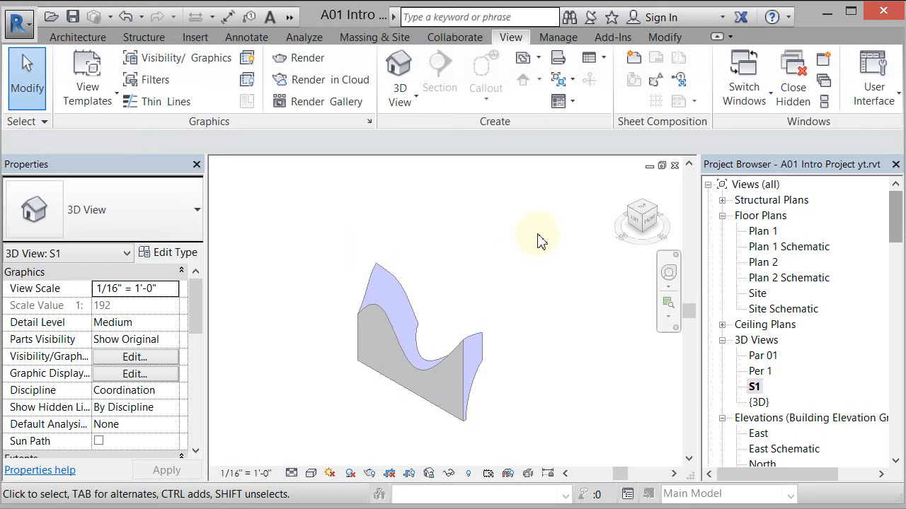
- Create a view template named Schematic Section 3d Blue from the 3D view S1, replacing the existing template of that name
right_click(754, 386)
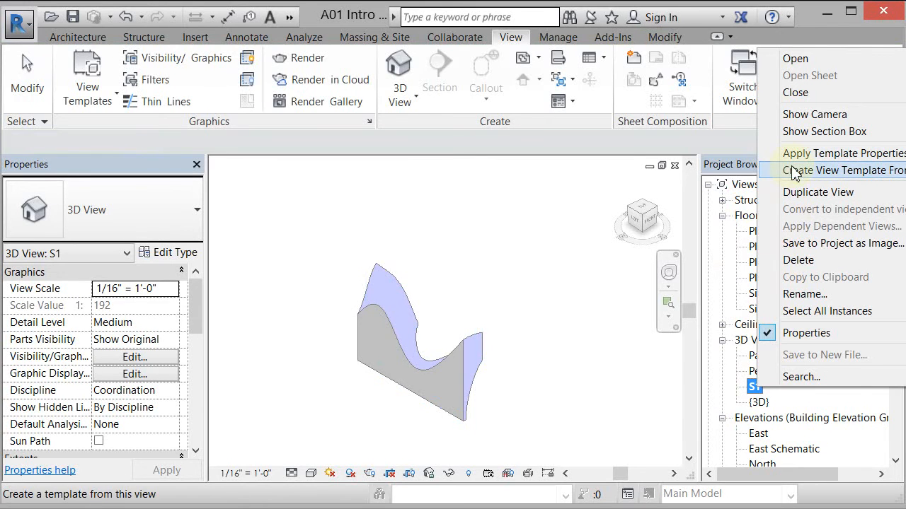
left_click(793, 171)
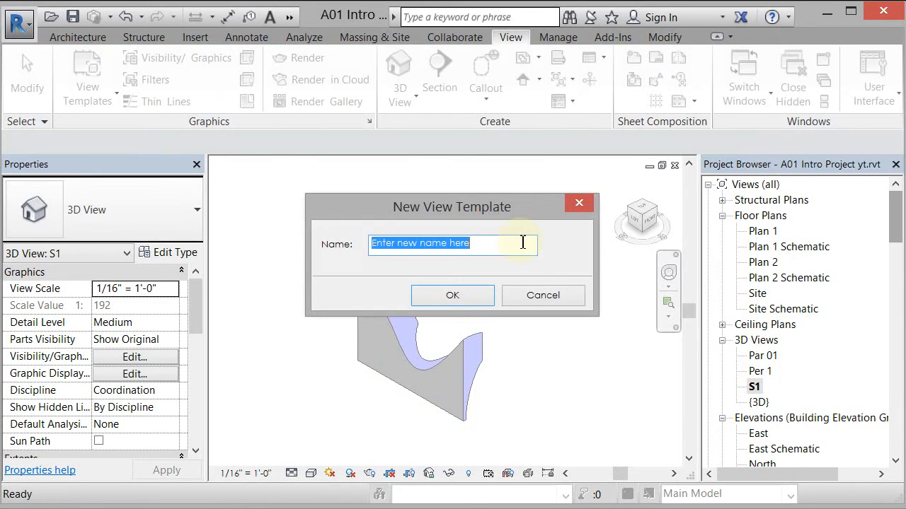
type("Schematic Section 3d Blu")
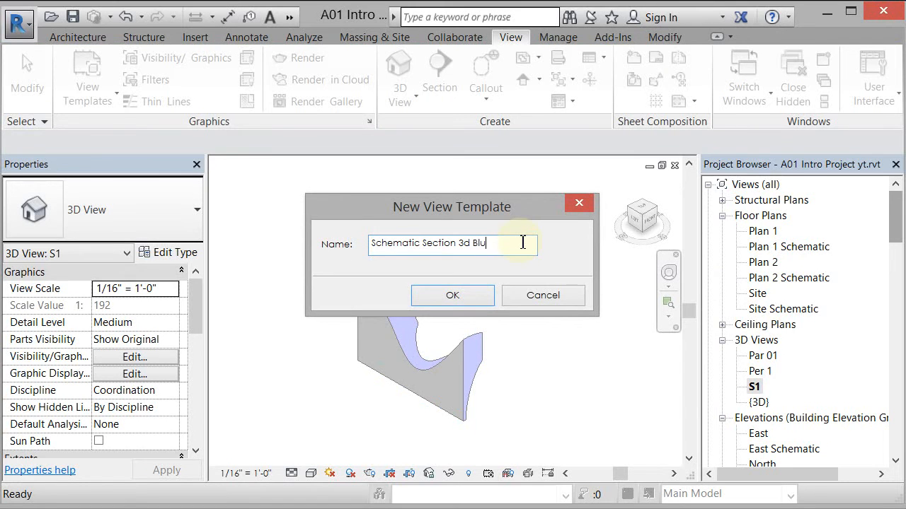
type("e")
key("Return")
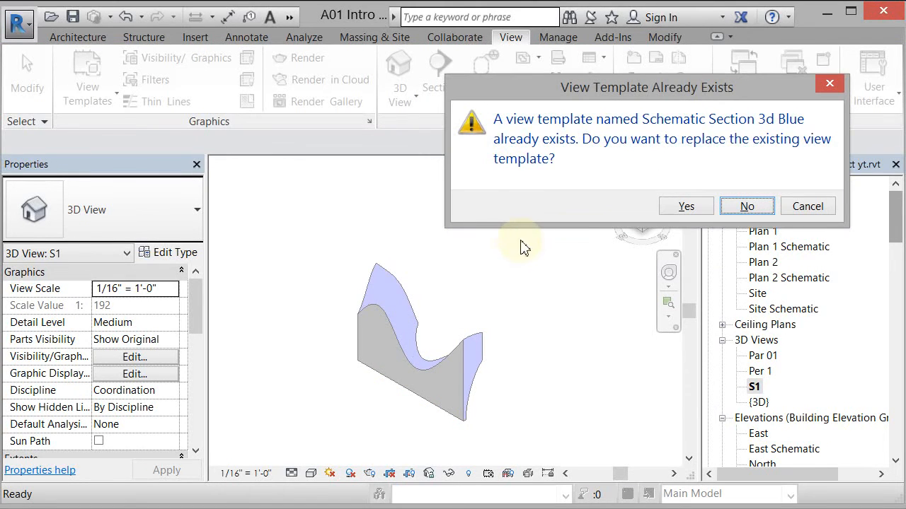
left_click(690, 209)
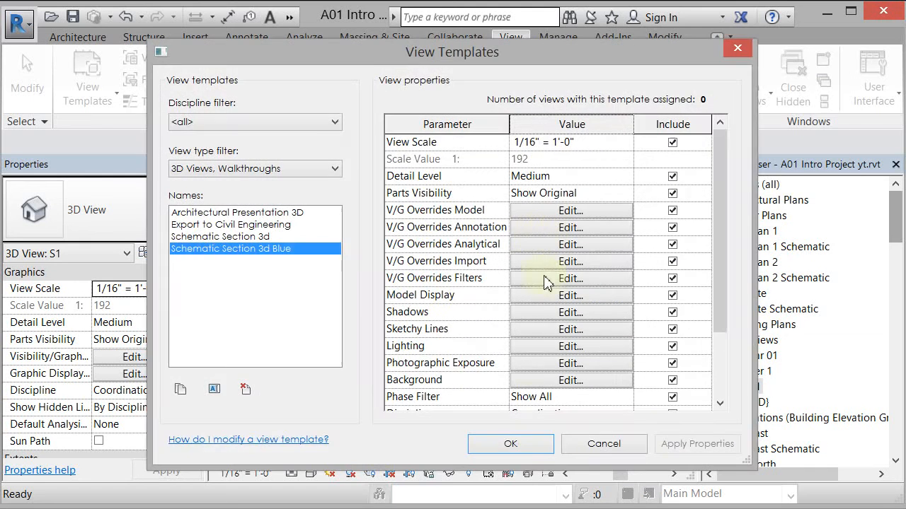
left_click(527, 445)
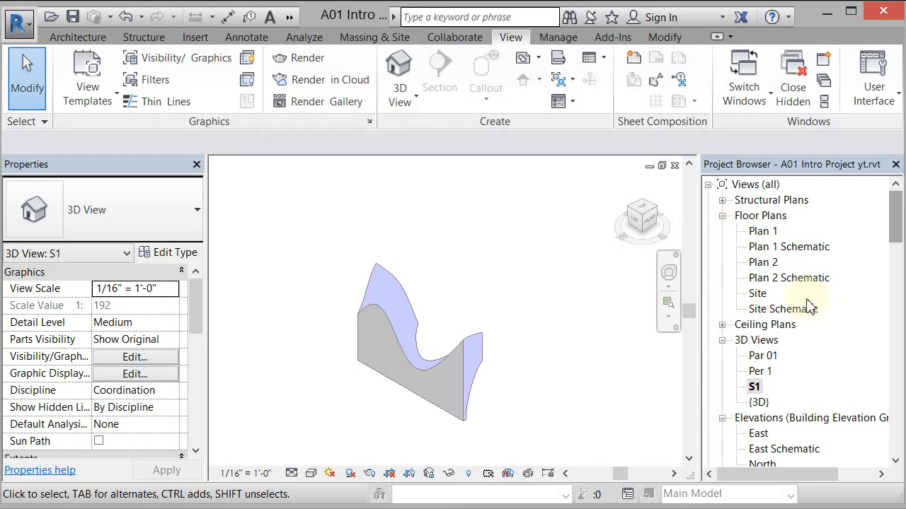
- Duplicate the 3D view S1 without detailing
left_click(758, 402)
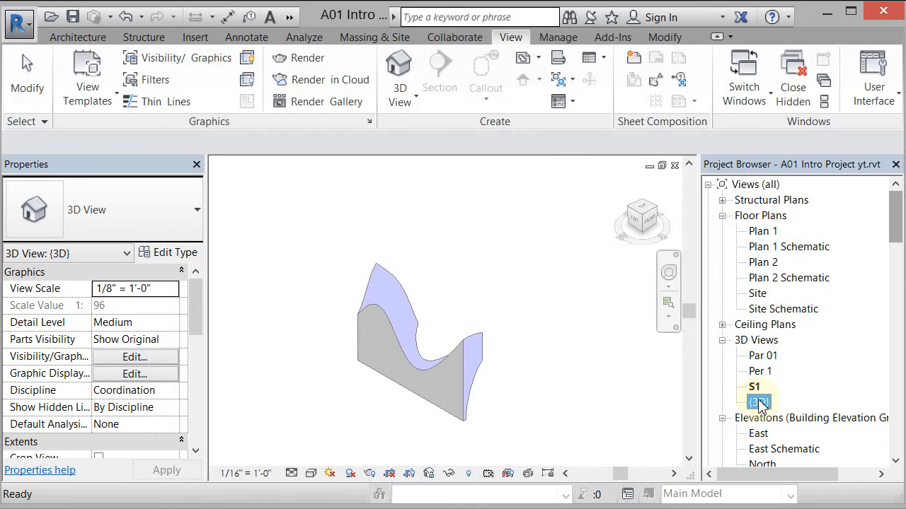
right_click(758, 402)
left_click(606, 347)
left_click(754, 387)
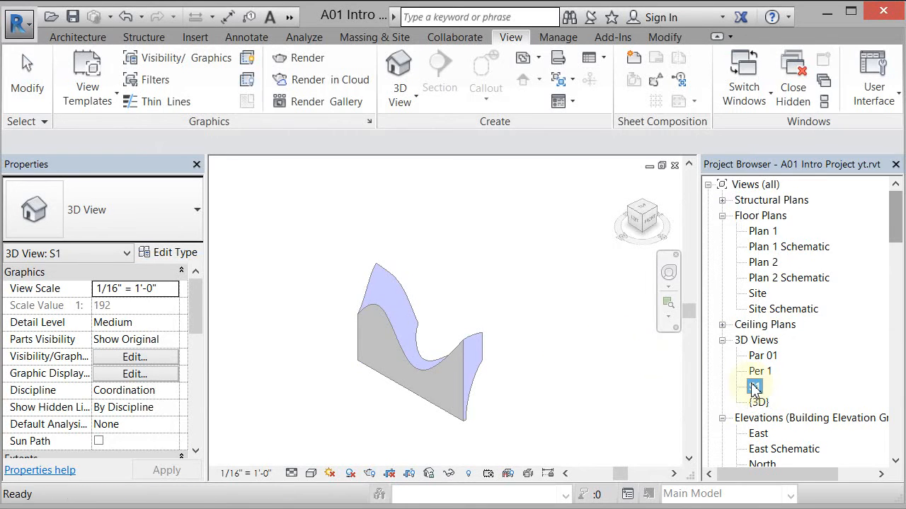
right_click(754, 388)
mouse_move(798, 195)
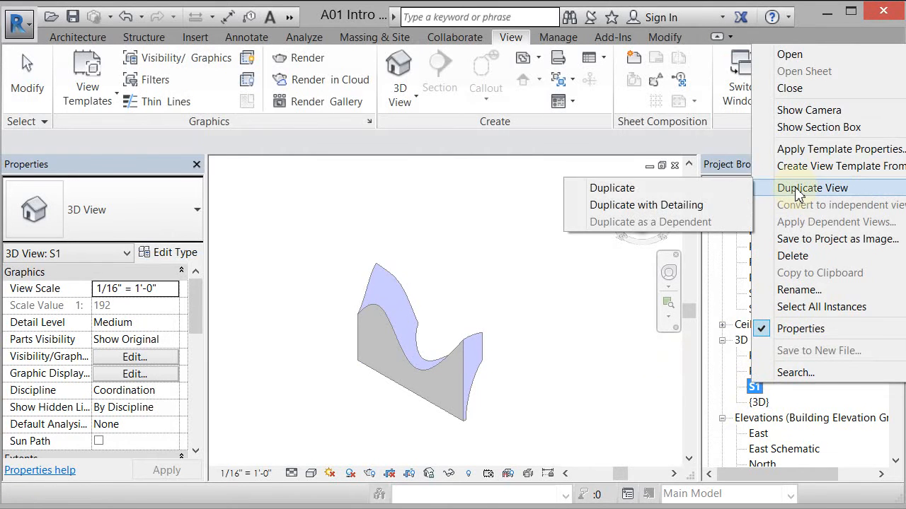
left_click(613, 187)
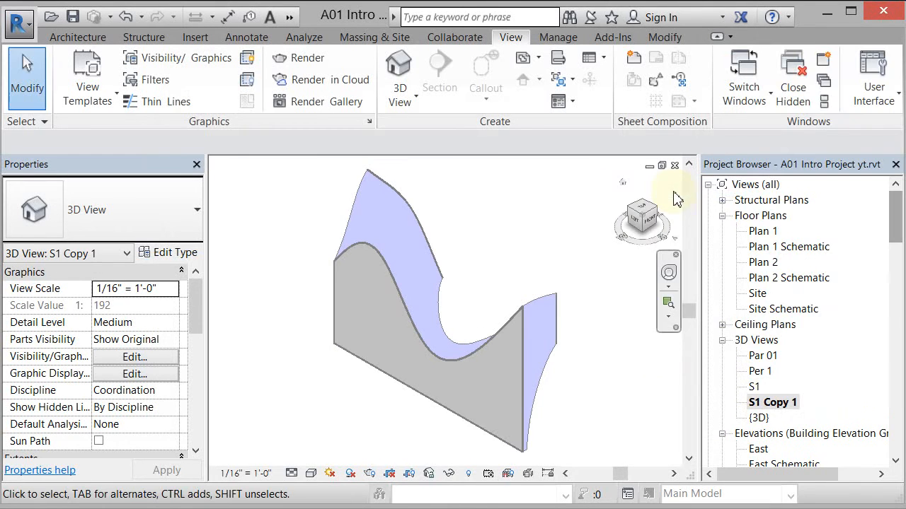
- Rename the duplicated 3D view S1 Copy 1 as S2
left_click(770, 403)
right_click(768, 404)
left_click(813, 306)
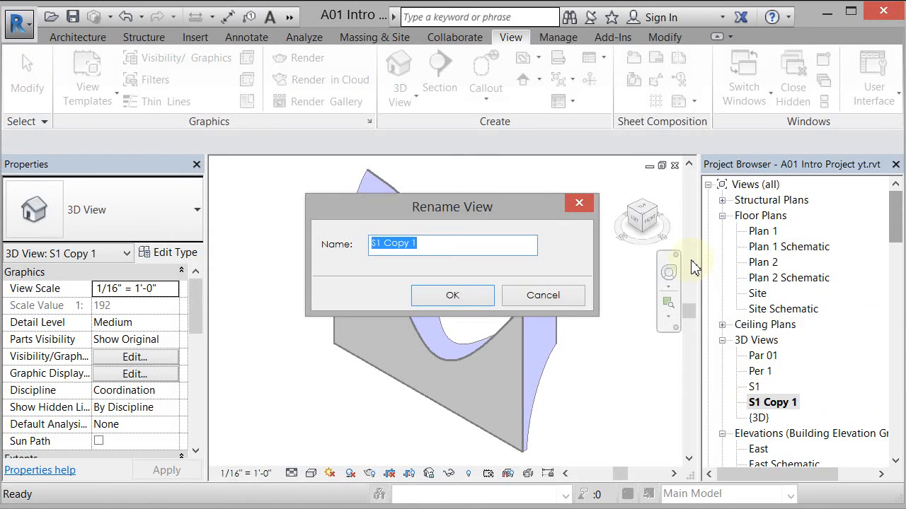
type("S2")
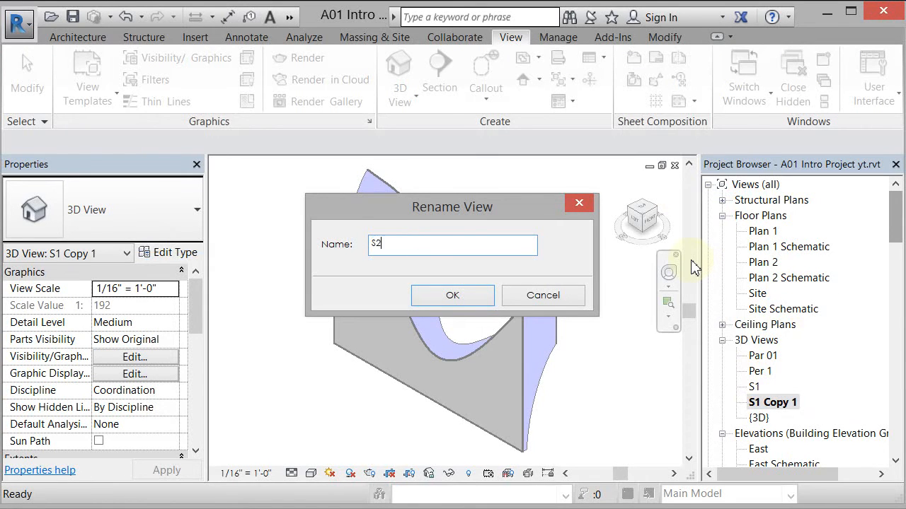
key("Return")
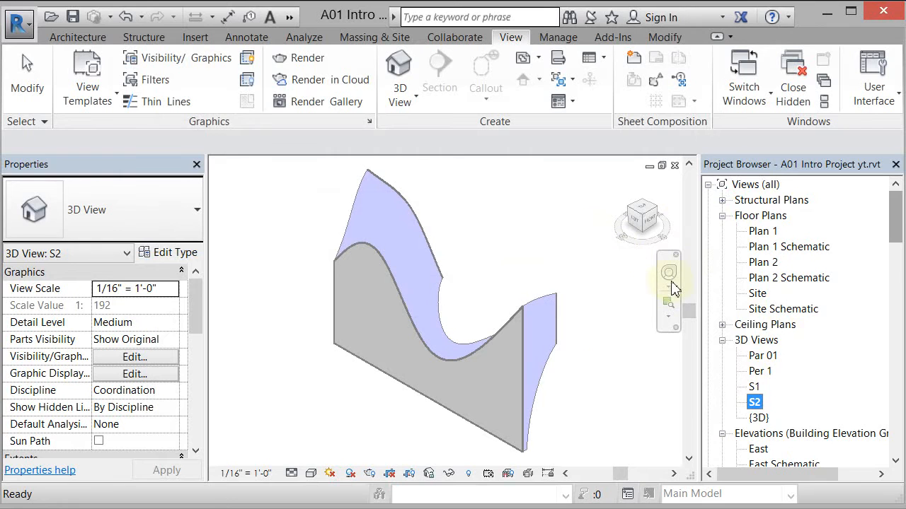
- Orient the 3D view S2 to section S2 and turn the cut model to its top-front-left corner view
left_click(669, 274)
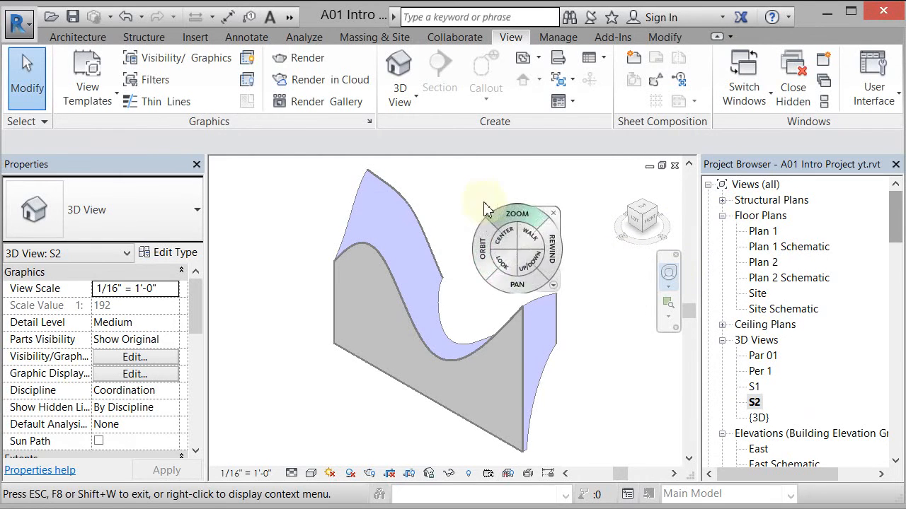
left_click(534, 257)
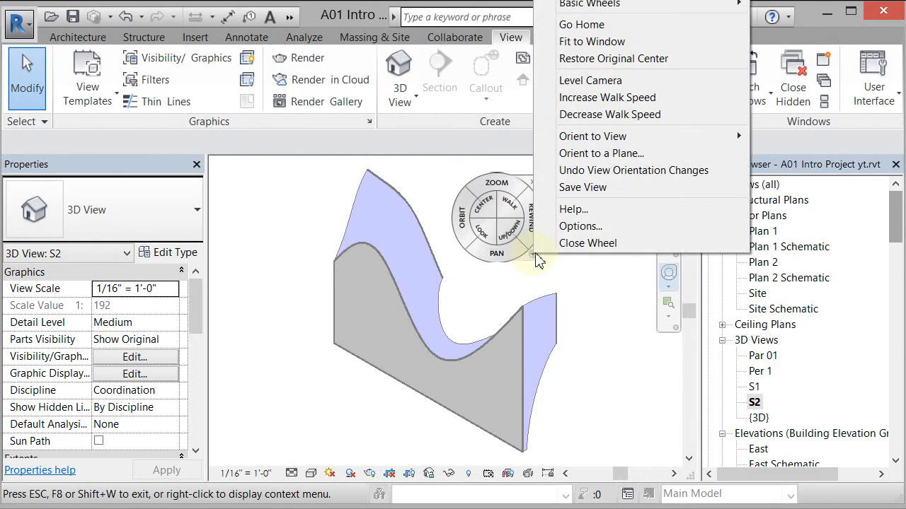
mouse_move(582, 138)
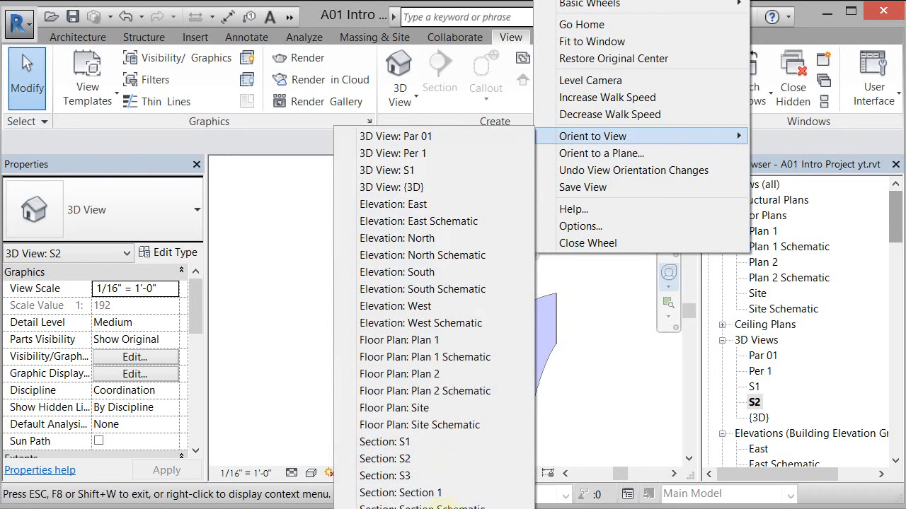
left_click(452, 464)
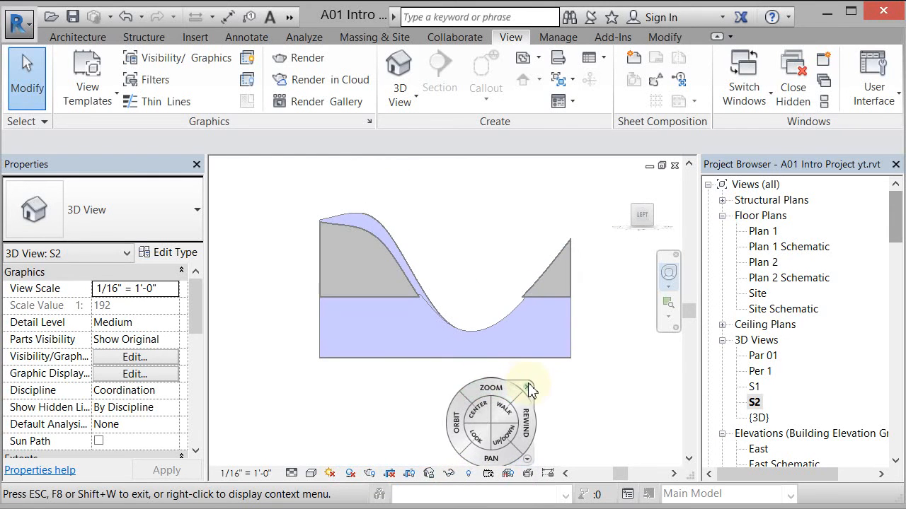
left_click(528, 389)
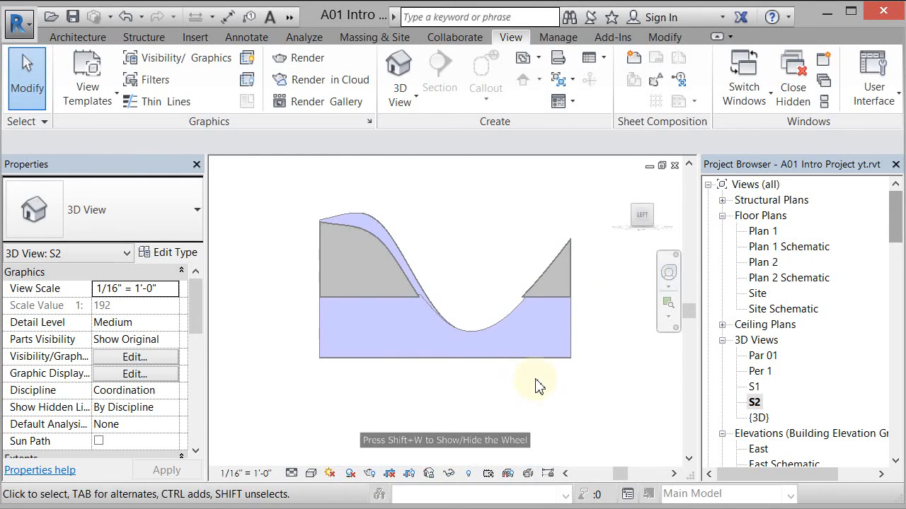
left_click(651, 212)
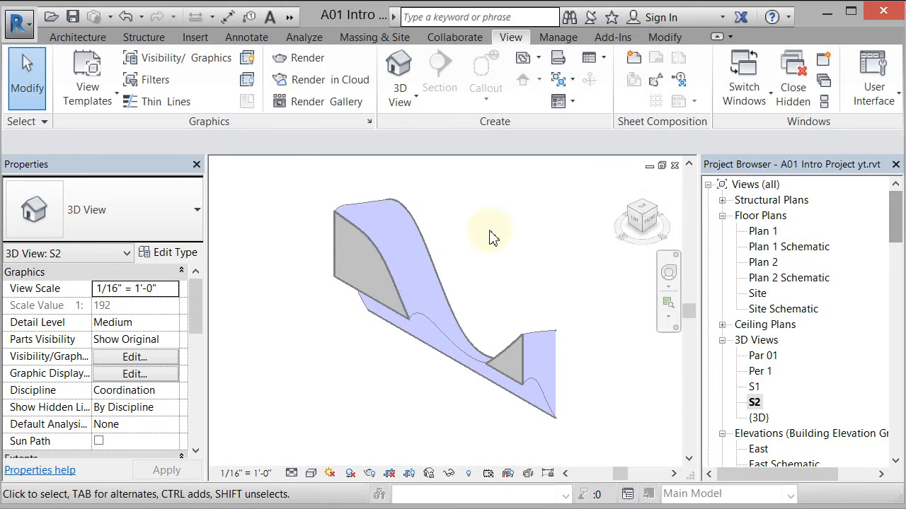
- Close the 3D view S2 and make another plain duplicate of the 3D view S1
left_click(675, 166)
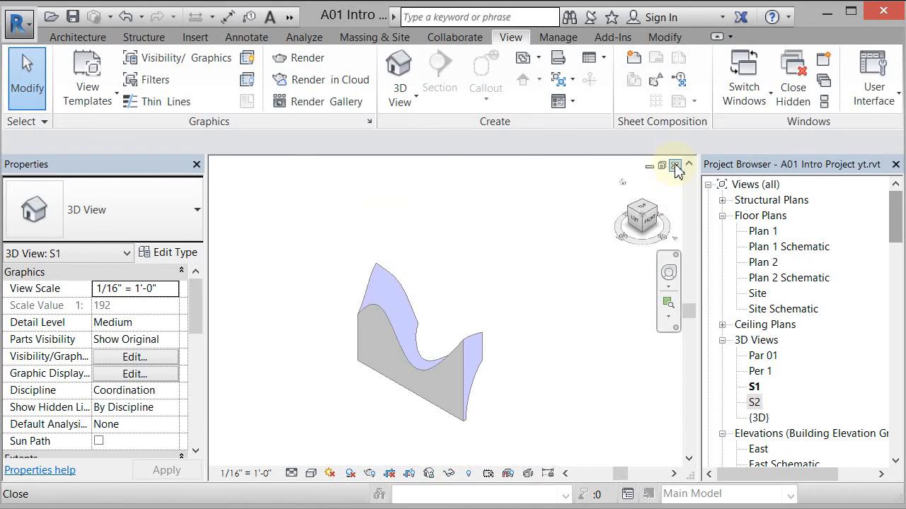
left_click(754, 388)
right_click(755, 387)
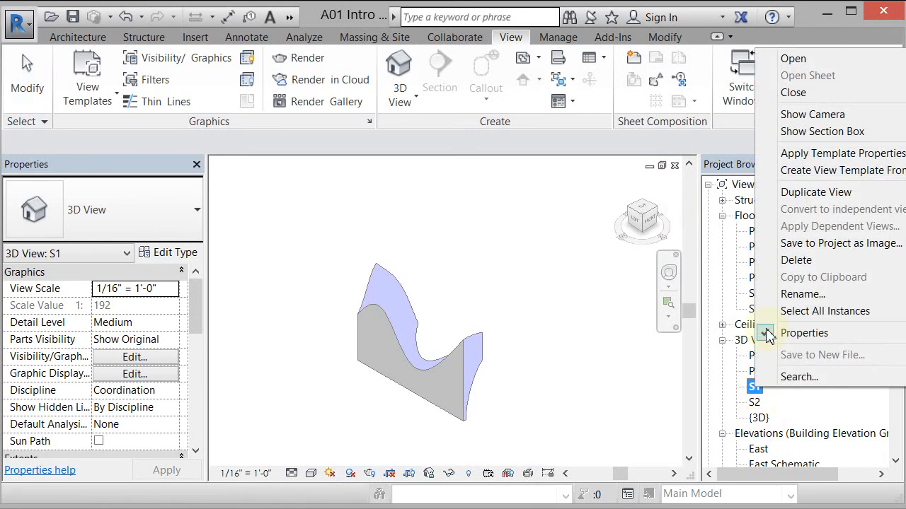
mouse_move(804, 192)
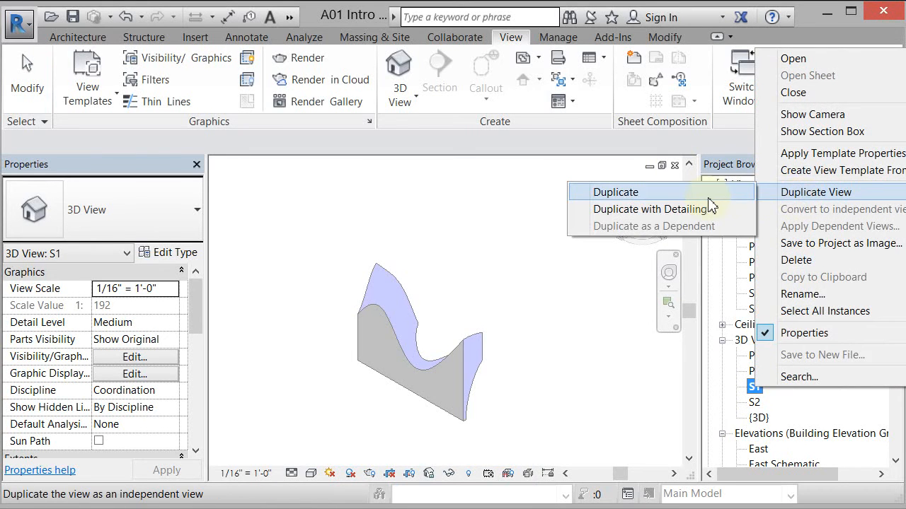
left_click(623, 192)
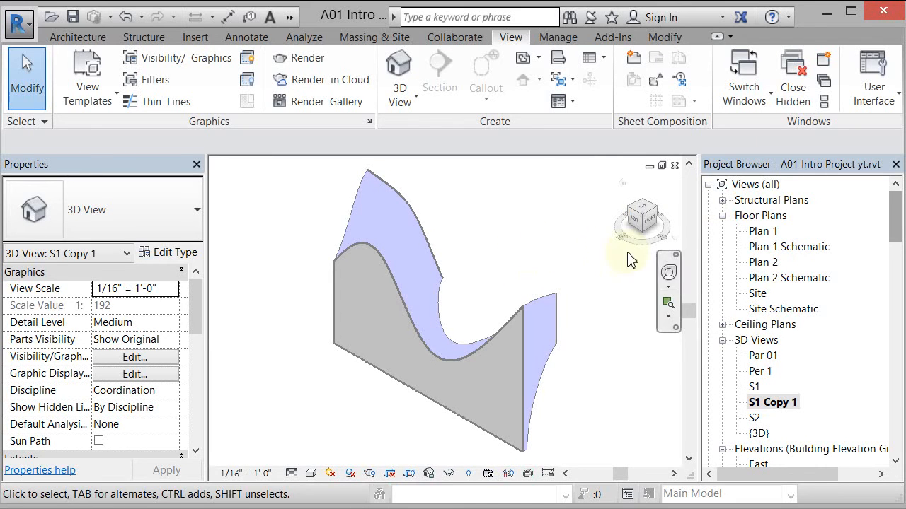
- Orient the new S1 duplicate to section S3 and turn the cut model to its top-front-left corner view
left_click(668, 273)
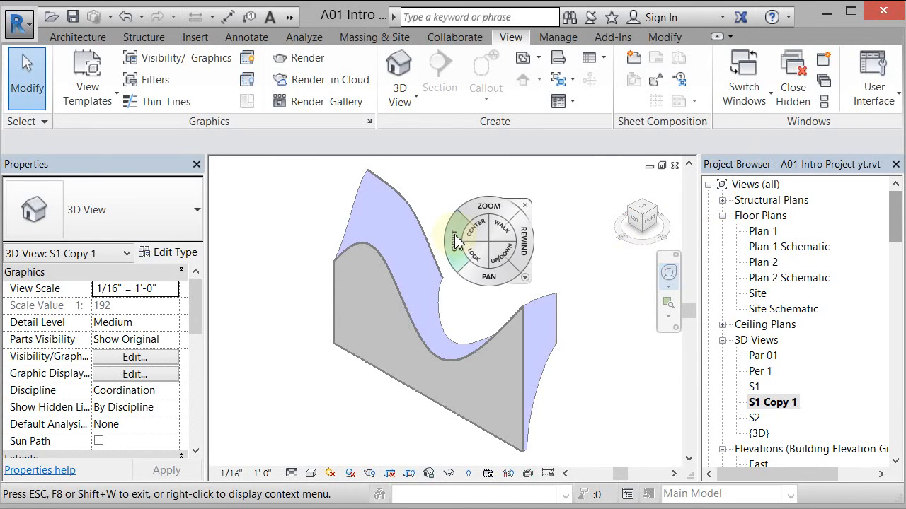
left_click(524, 278)
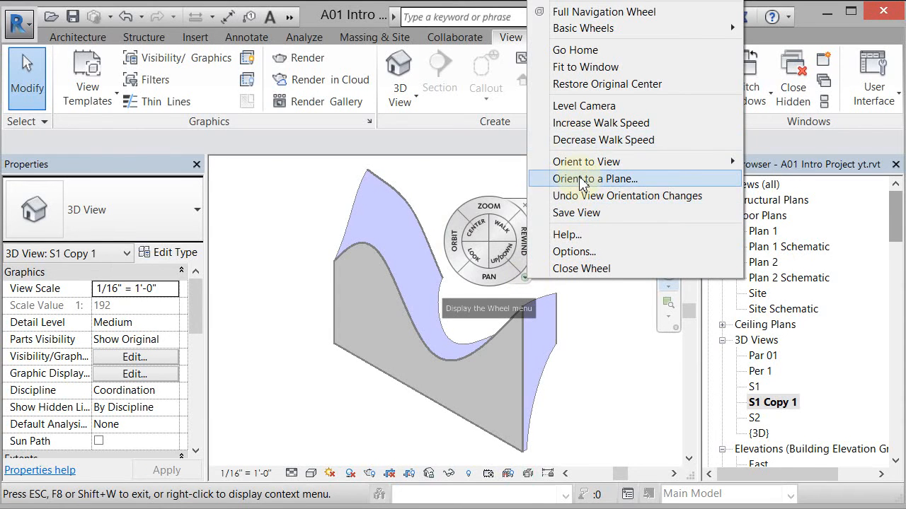
mouse_move(573, 162)
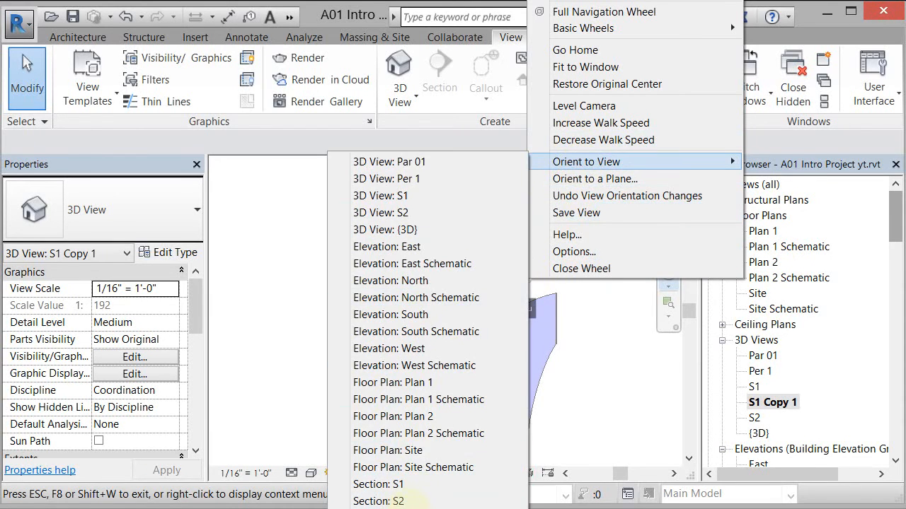
left_click(413, 501)
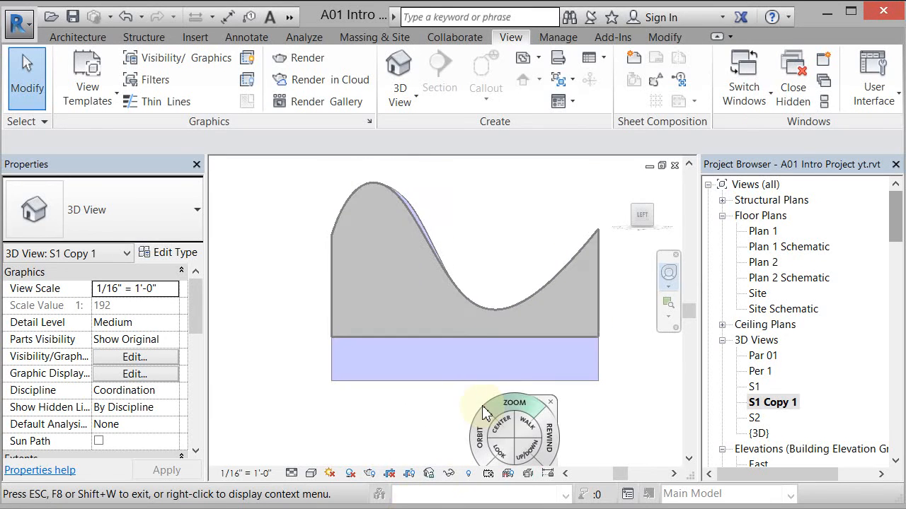
left_click(551, 403)
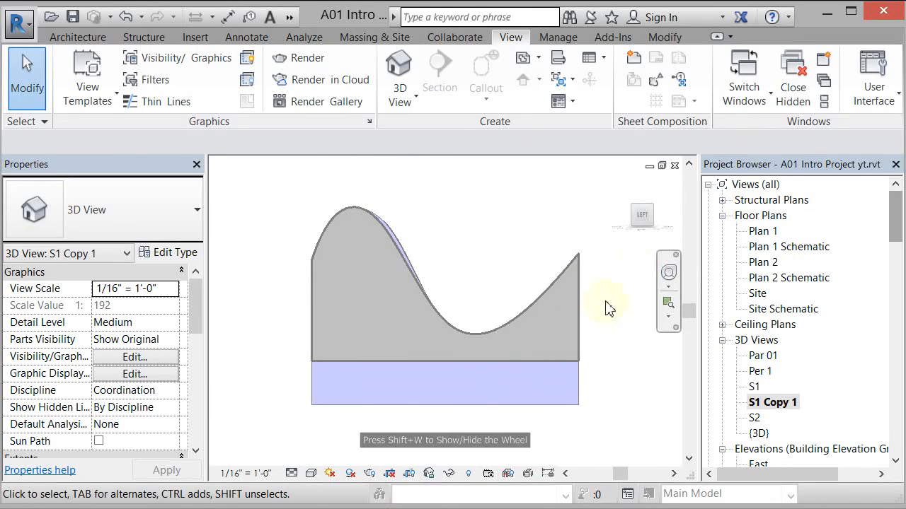
left_click(652, 214)
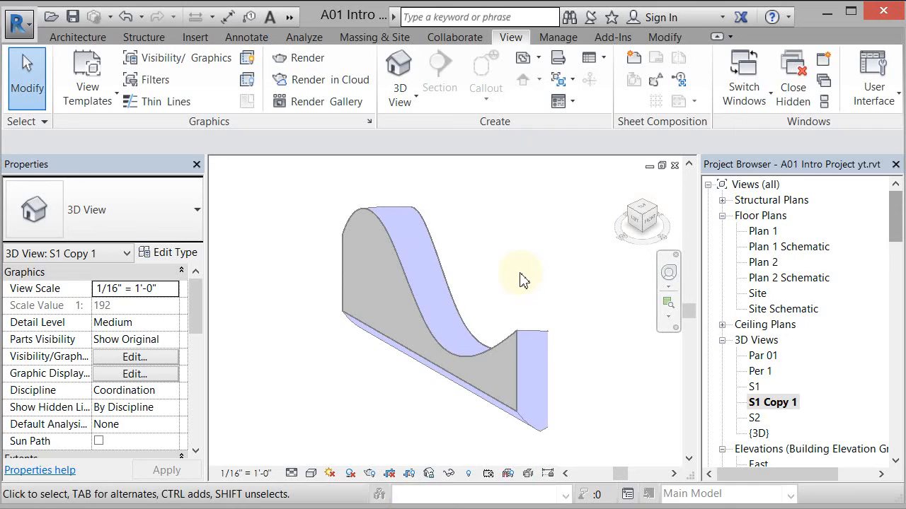
- Turn off view cropping in the S1 duplicate and leave its crop region hidden
middle_click_drag(519, 279, 472, 304)
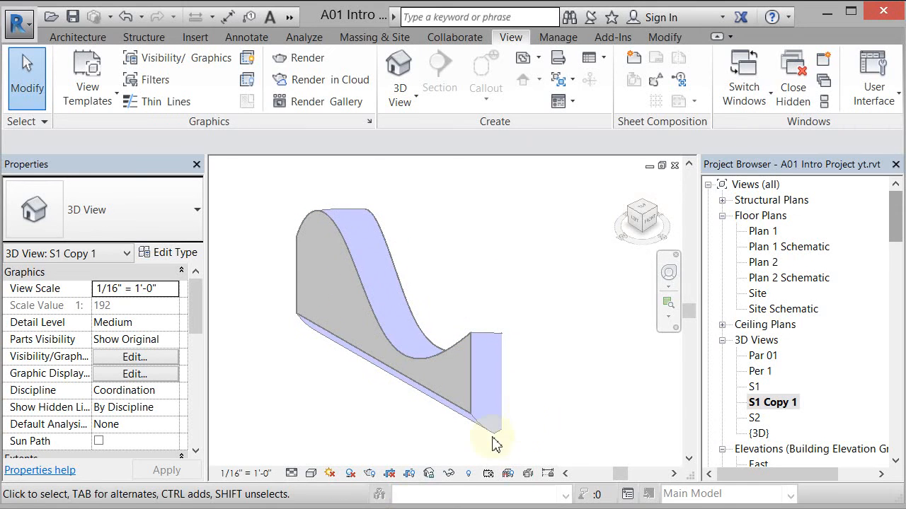
left_click(410, 479)
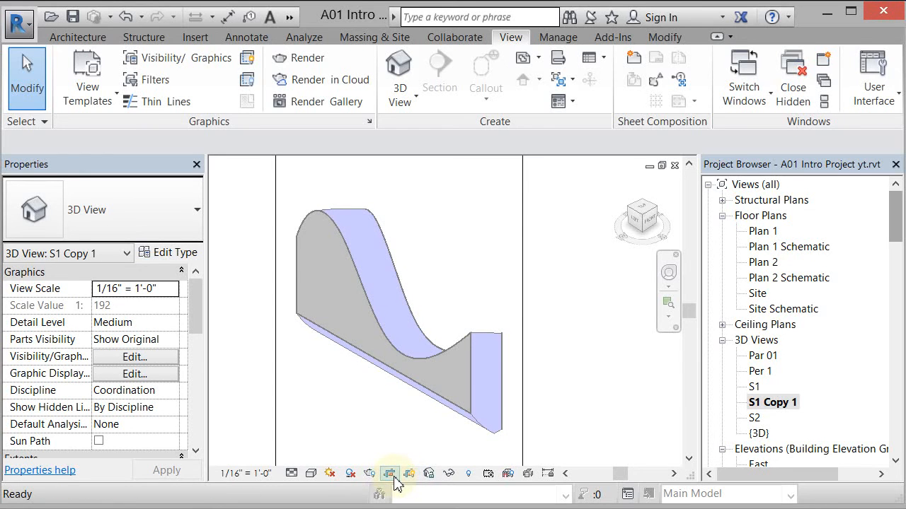
left_click(415, 476)
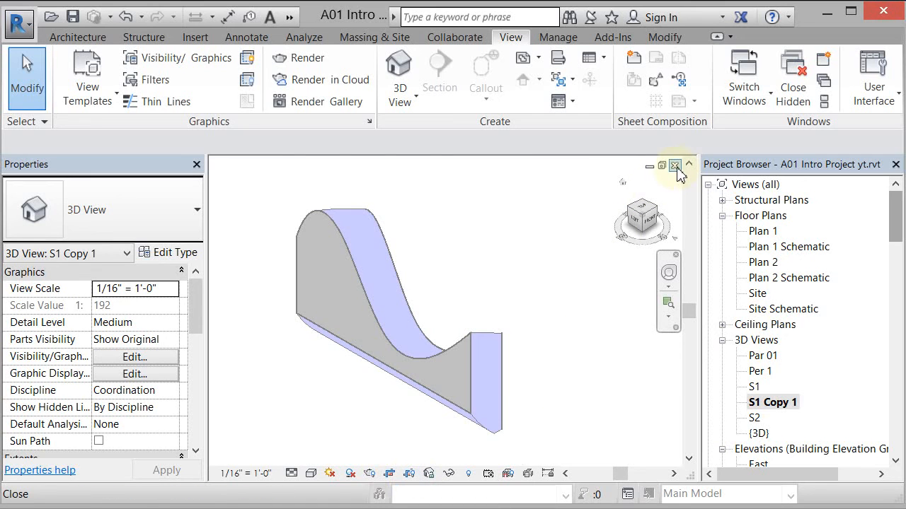
- Rename the 3D view S1 Copy 1 as S3
right_click(769, 409)
left_click(815, 313)
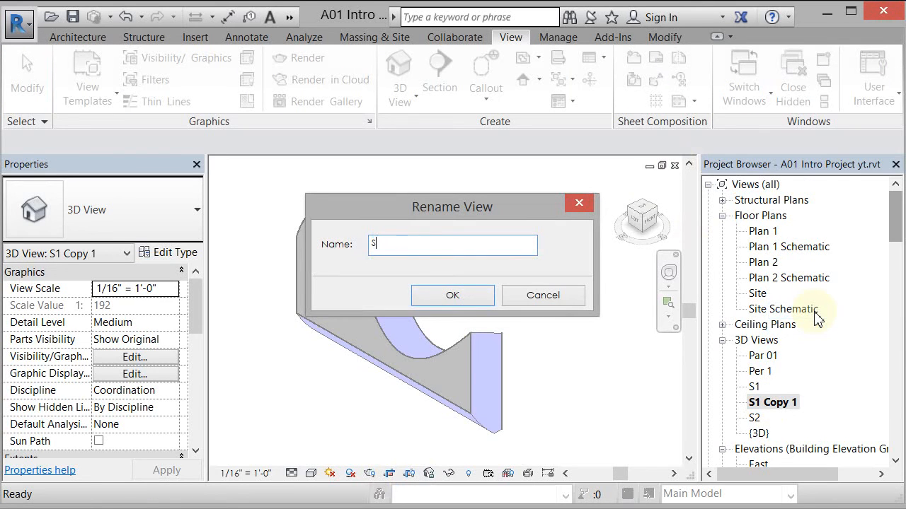
key("Return")
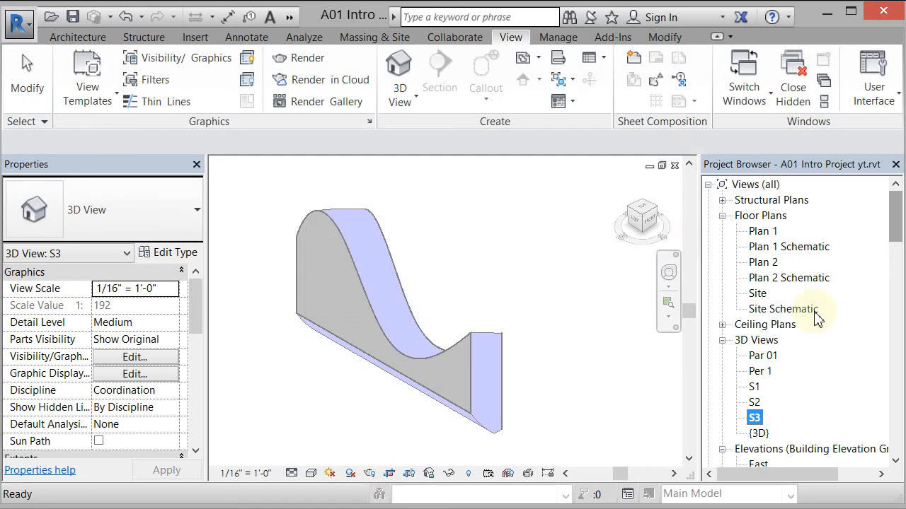
left_click(559, 272)
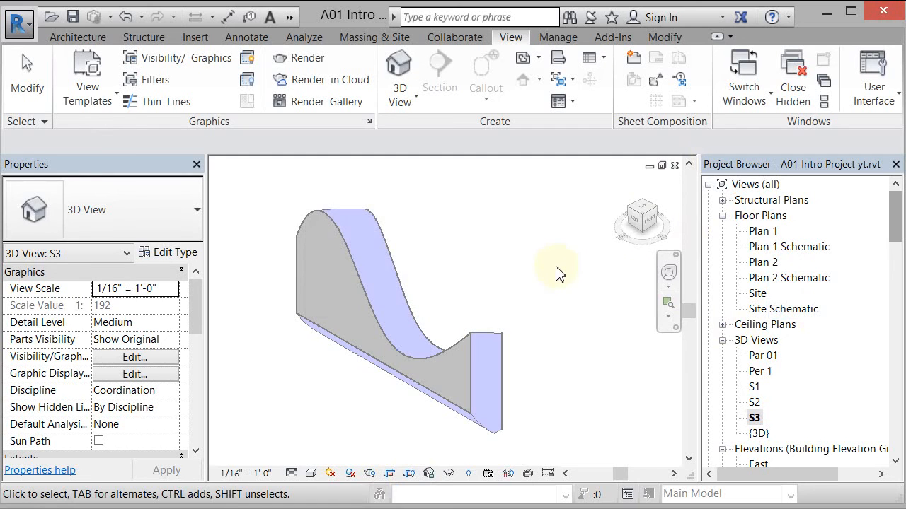
- Close the 3D views S3 and S1 and the floor plan Plan 1 to return to the COMPOSITION sheet
left_click(676, 167)
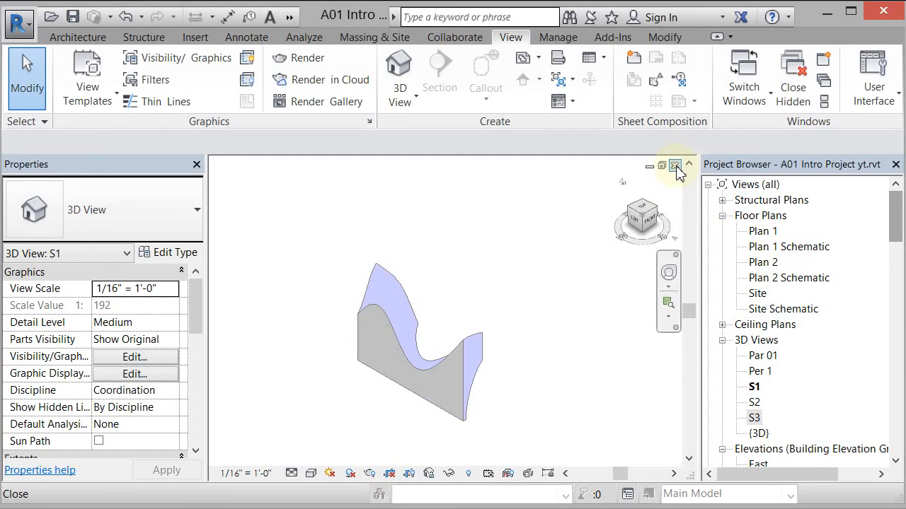
left_click(676, 167)
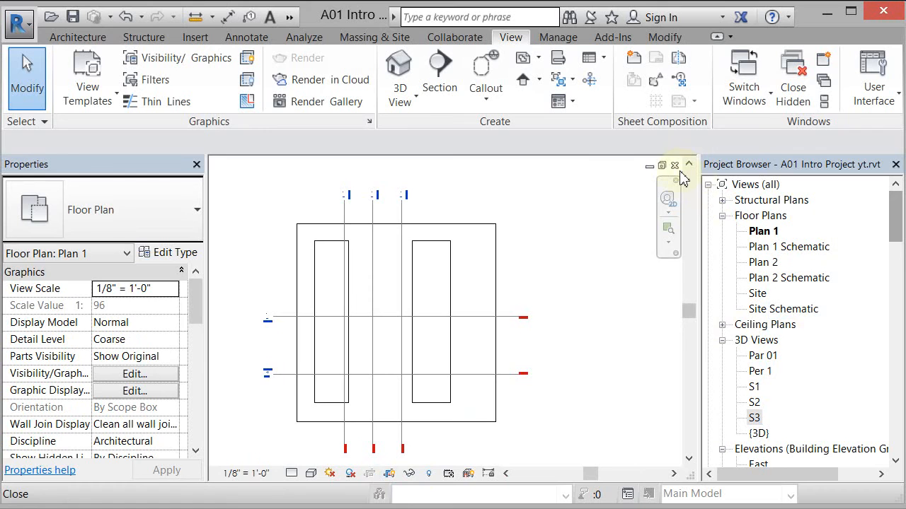
left_click(675, 165)
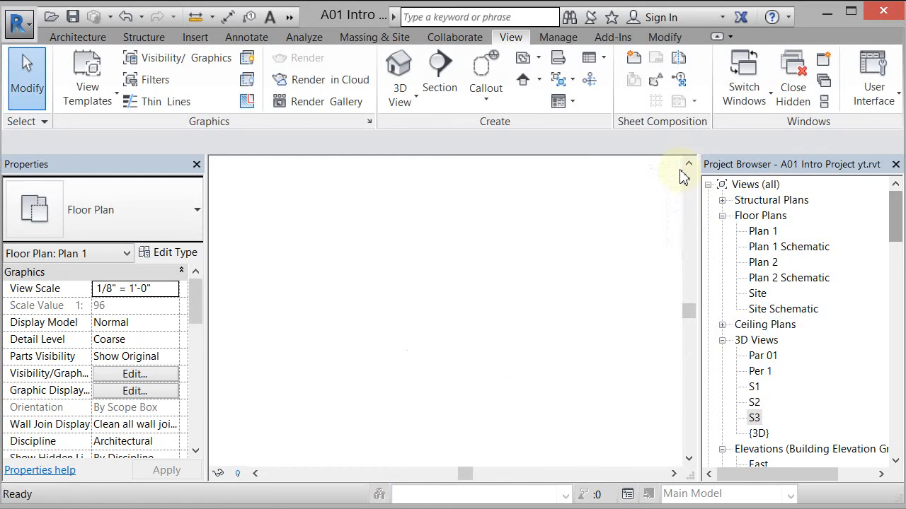
- Place the 3D view S3 on the COMPOSITION sheet, in the upper row beside the rendered image
left_click(754, 418)
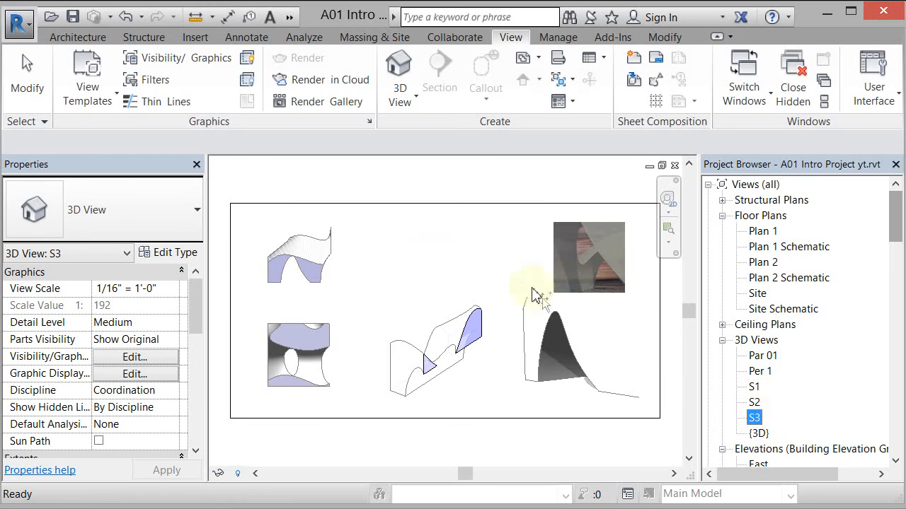
left_click_drag(499, 256, 495, 253)
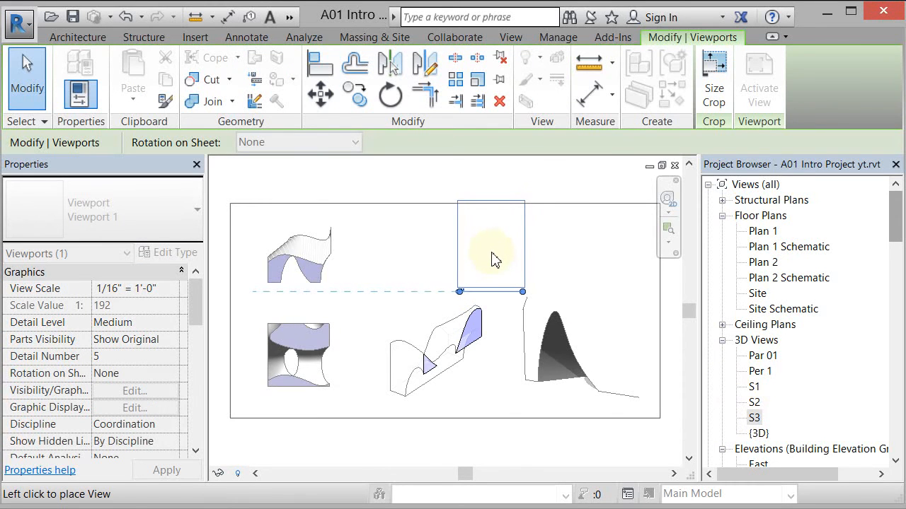
left_click(494, 260)
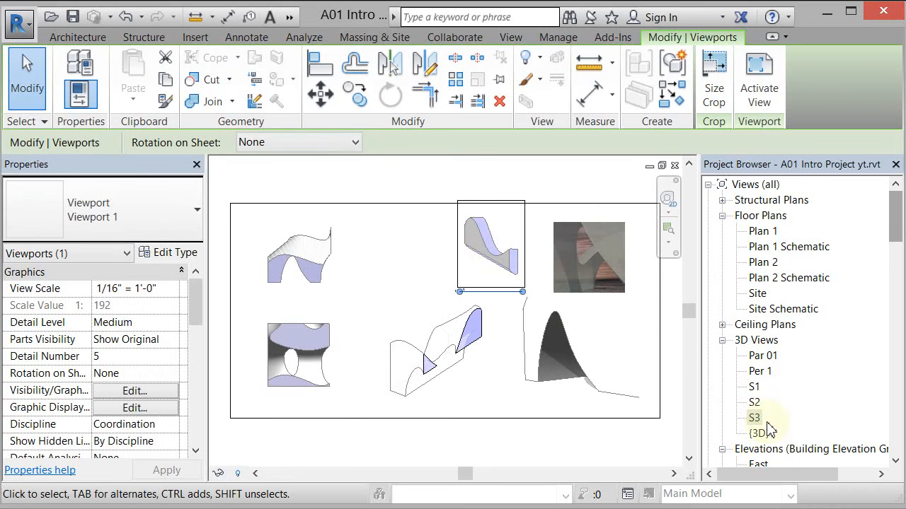
- Place the 3D views S2 and S1 on the sheet in a row to the left of S3
left_click_drag(756, 404, 480, 259)
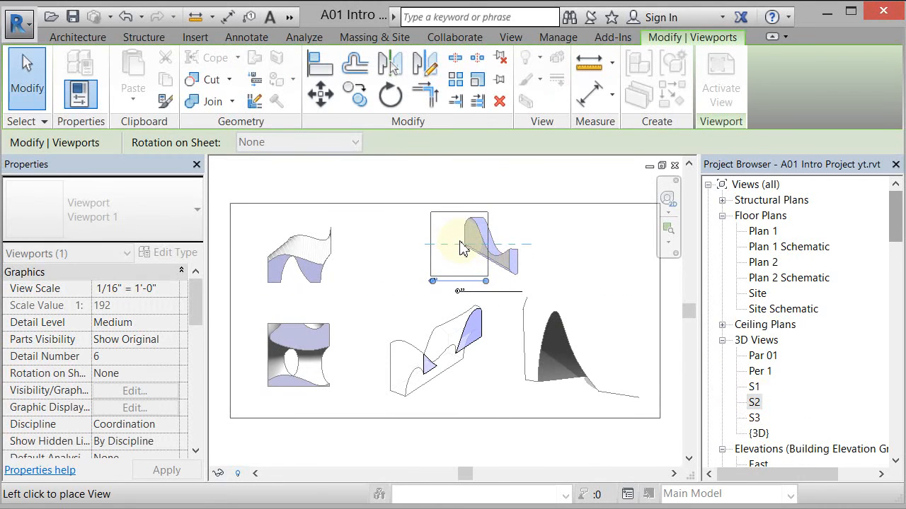
left_click(463, 247)
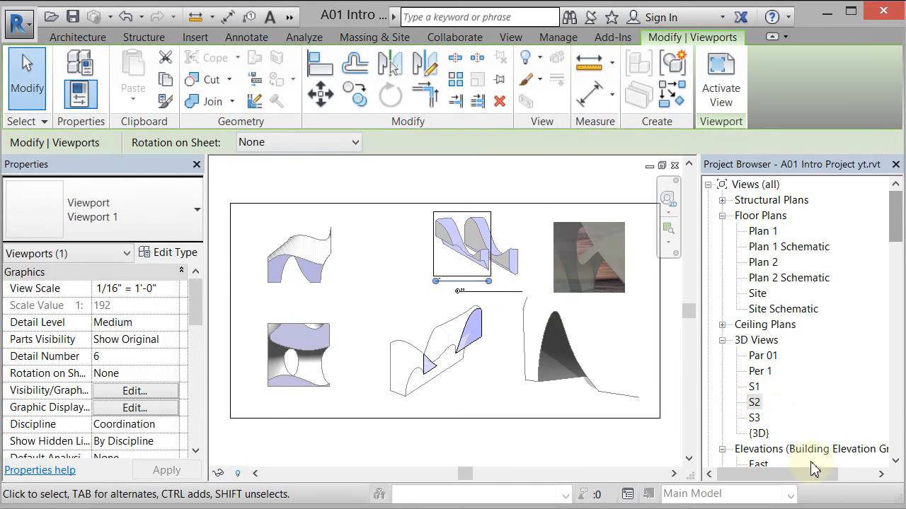
left_click_drag(760, 395, 508, 296)
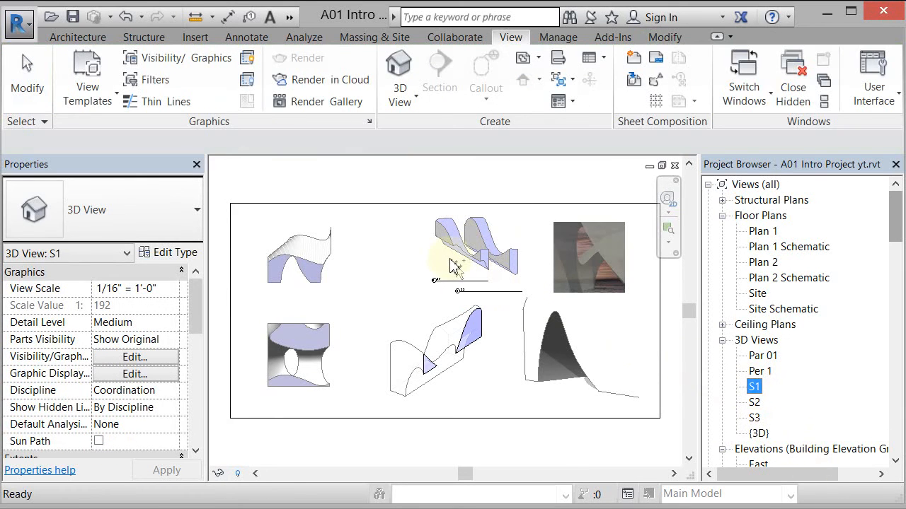
left_click_drag(453, 267, 454, 261)
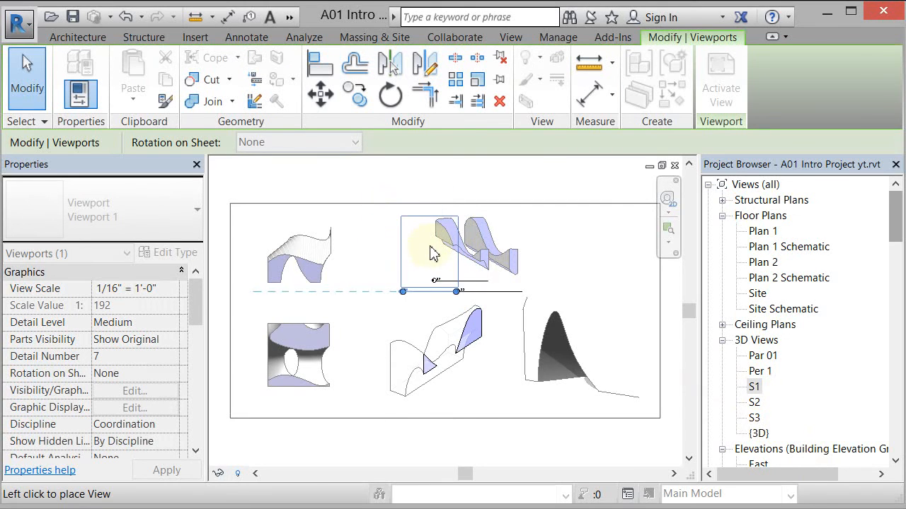
left_click(424, 249)
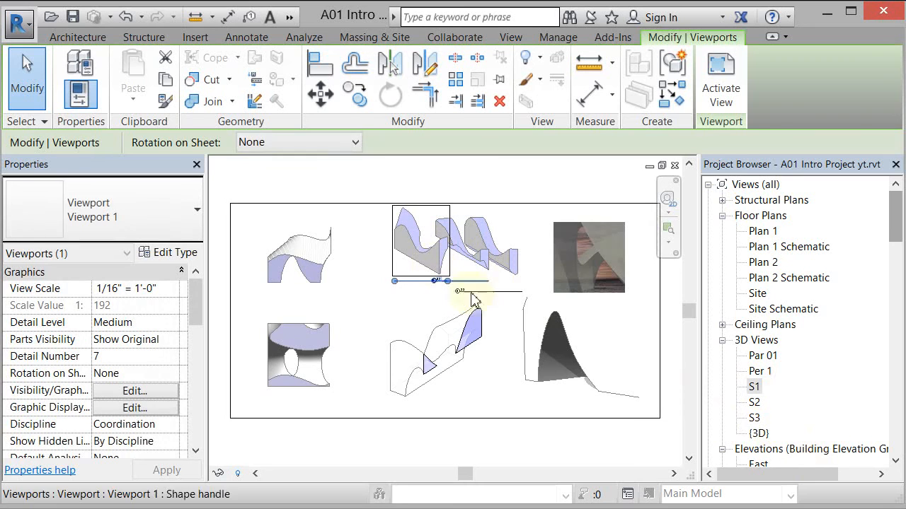
left_click(441, 186)
- Change the S1, S2 and S3 viewports together to the type Viewport Gr No Title
scroll(424, 195, "up", 4)
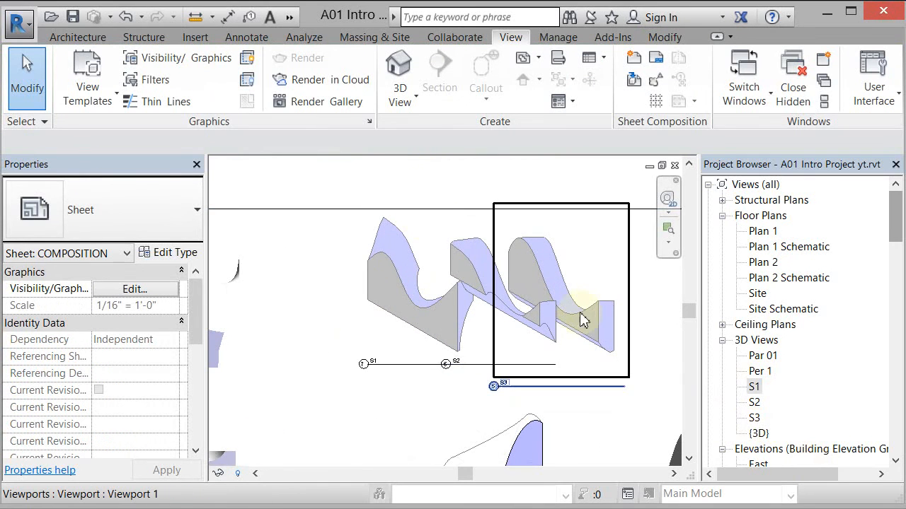
left_click(444, 311)
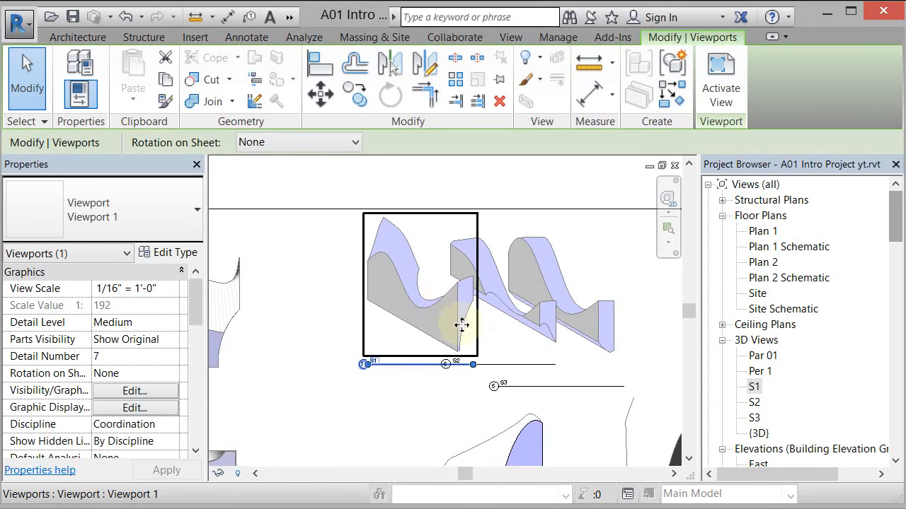
mouse_move(461, 324)
left_mouse_down()
mouse_move(479, 328)
mouse_move(479, 339)
mouse_move(457, 277)
mouse_move(450, 311)
left_mouse_up()
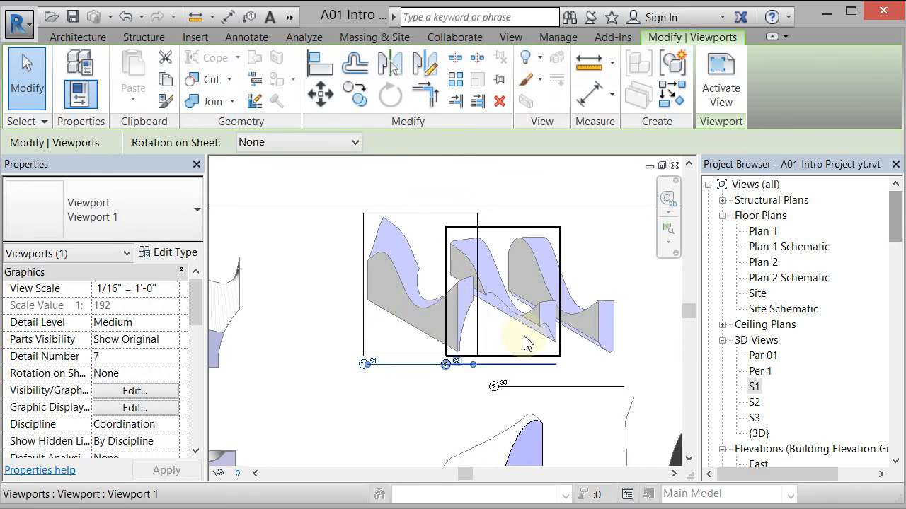
left_click(437, 192)
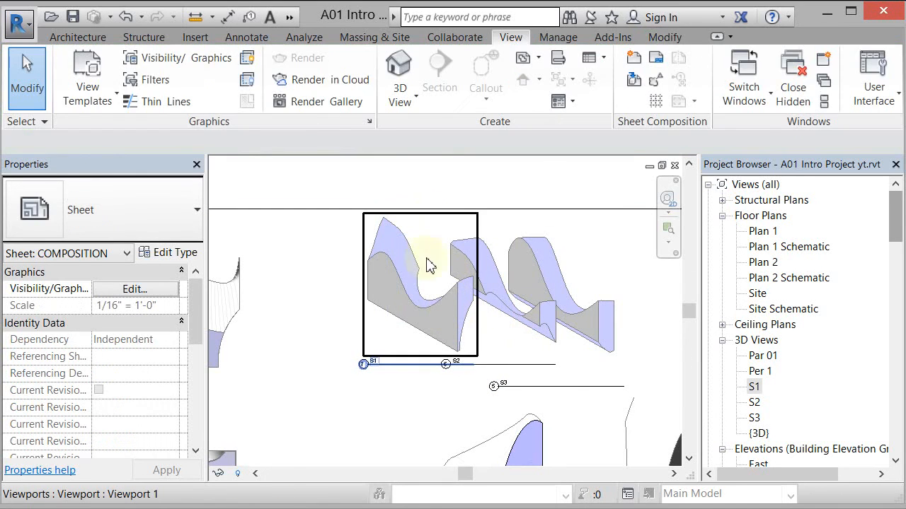
left_click(426, 263)
left_click(527, 263, "ctrl")
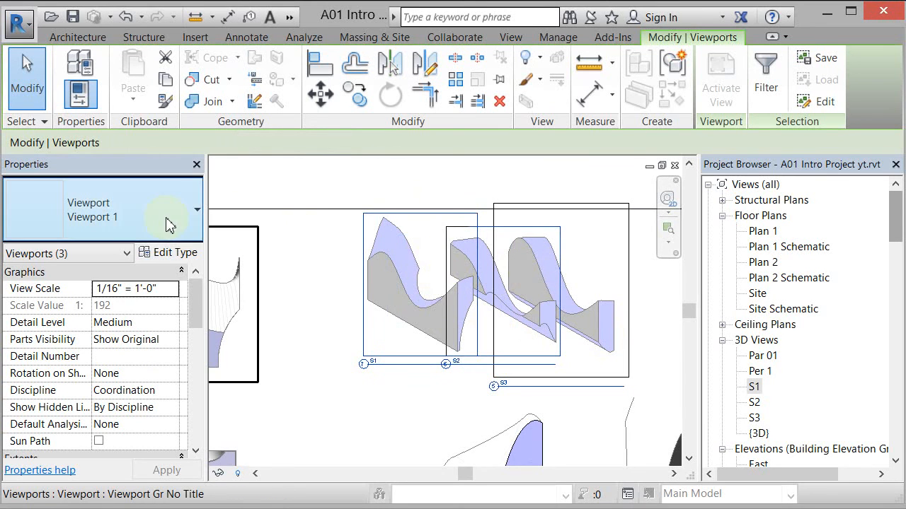
left_click(128, 212)
left_click(135, 338)
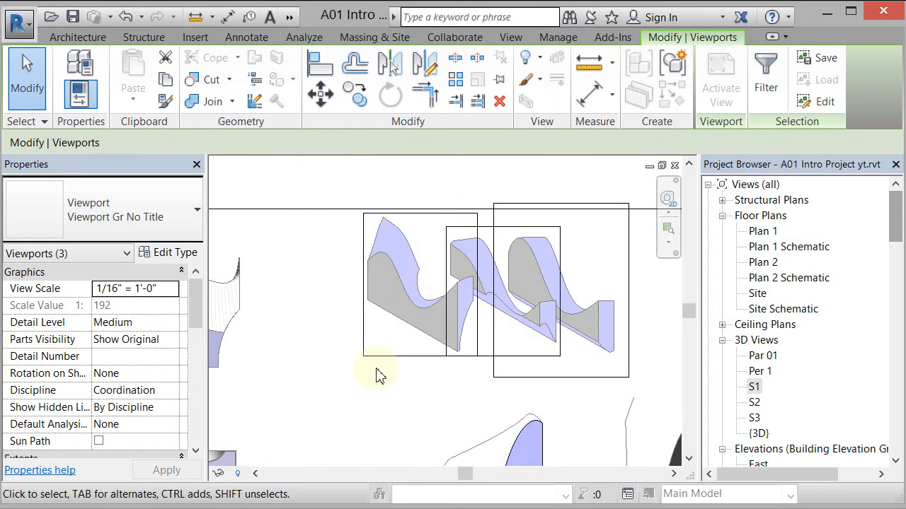
left_click(417, 378)
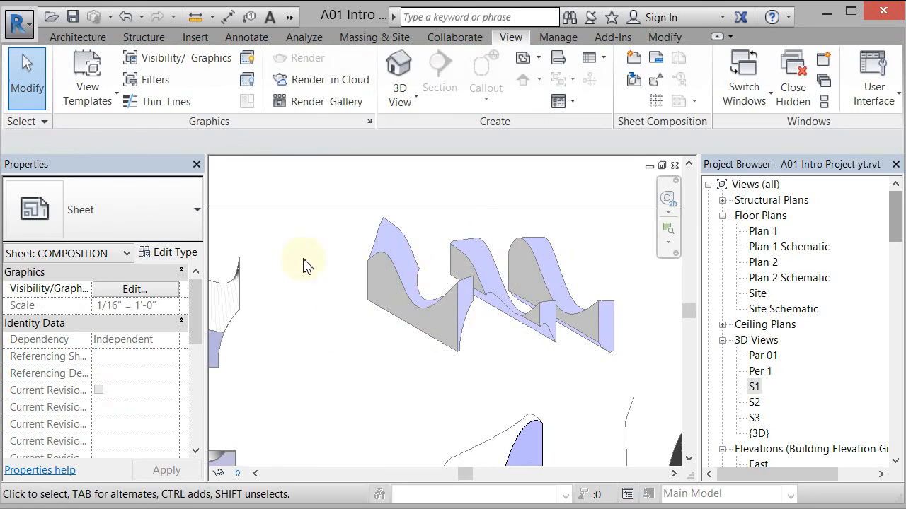
- Nudge the S1 viewport slightly left and the S2 viewport closer to it on the sheet
left_click(376, 301)
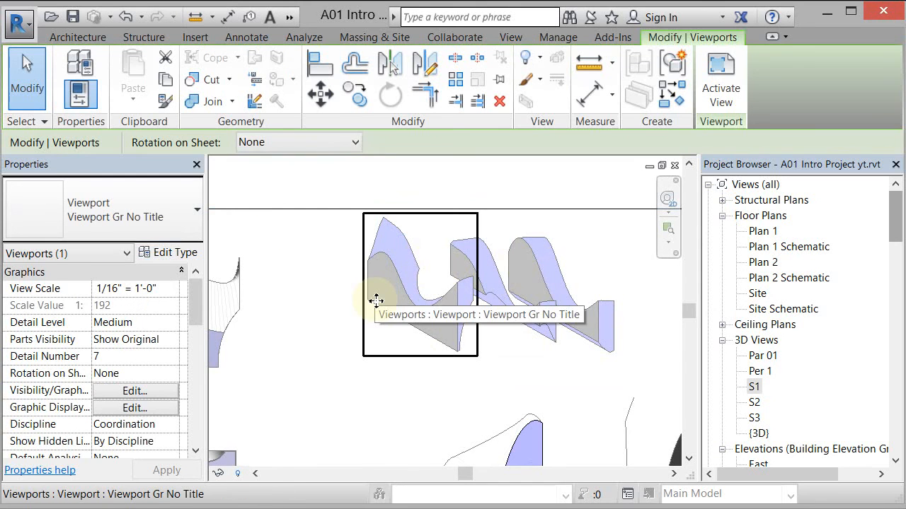
key("Left")
key("Left")
left_click(531, 320)
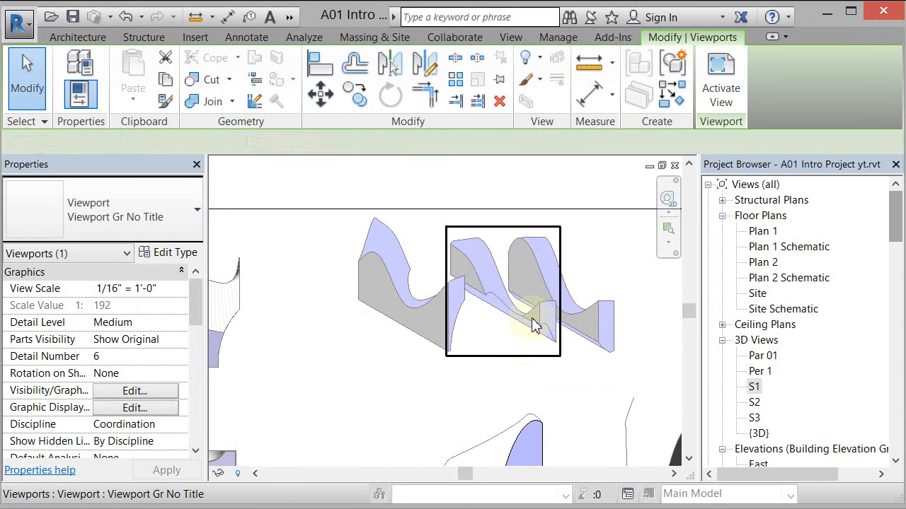
key("Left")
key("Left")
key("Left")
key("Left")
key("Left")
key("Left")
key("Left")
key("Left")
key("Left")
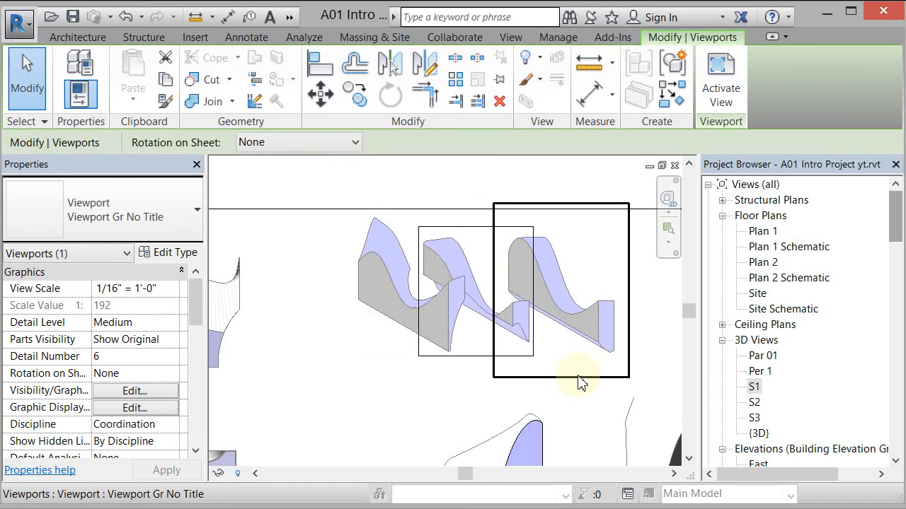
key("Left")
key("Left")
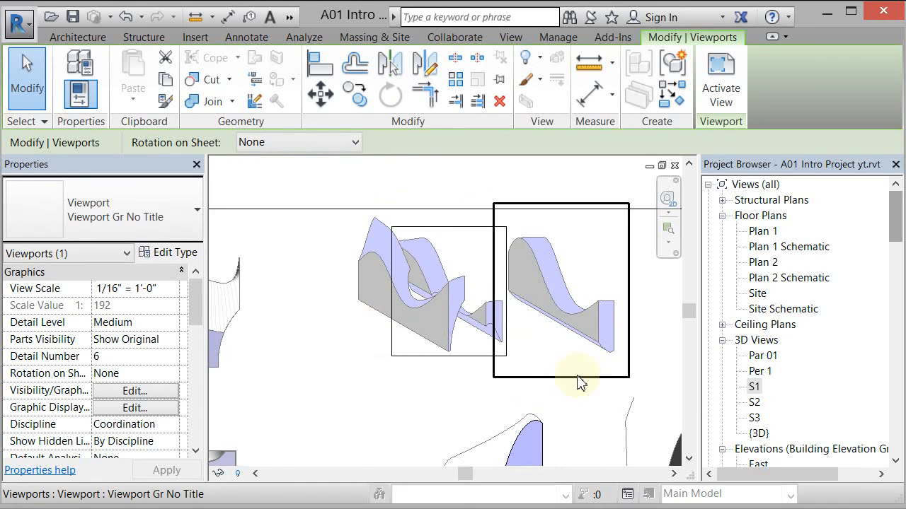
key("Right")
key("Right")
key("Right")
key("Right")
key("Right")
key("Right")
key("Right")
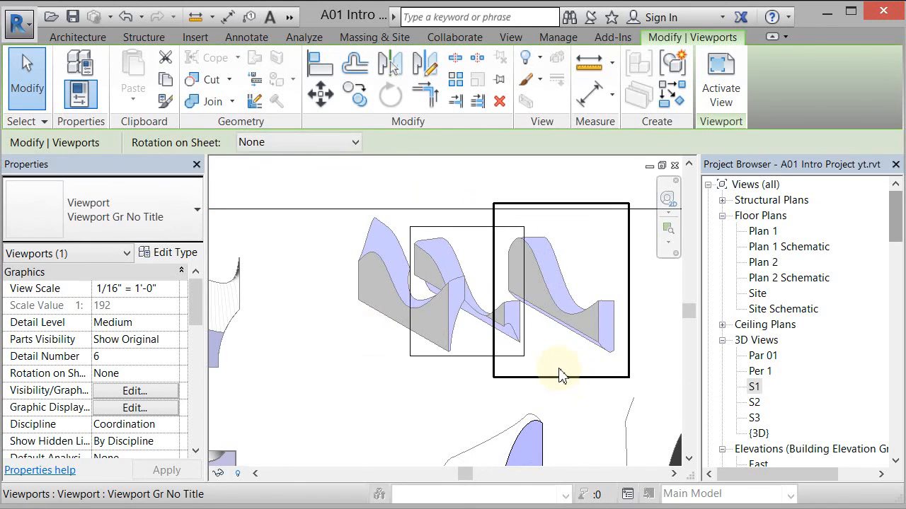
- Shift the S3 viewport left along the row so it sits closer to S2
left_click(585, 309)
key("Right")
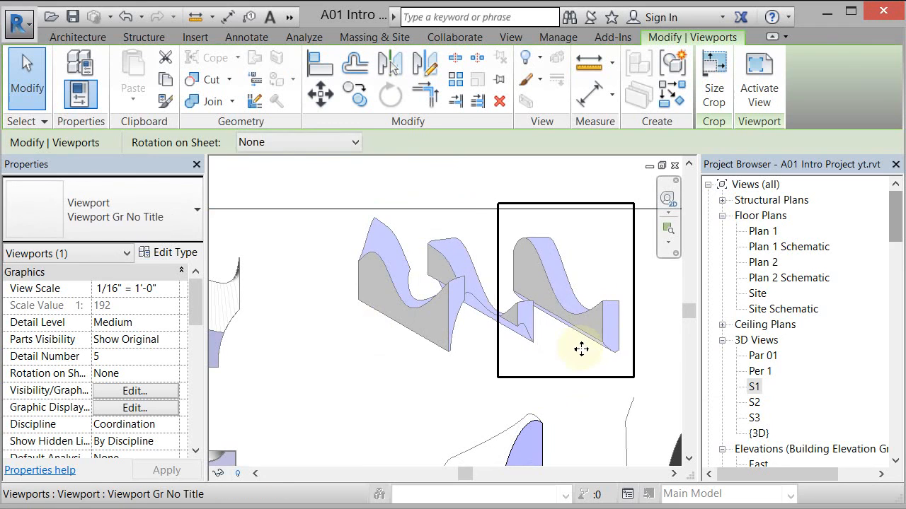
key("Left")
key("Left")
key("Left")
key("Left")
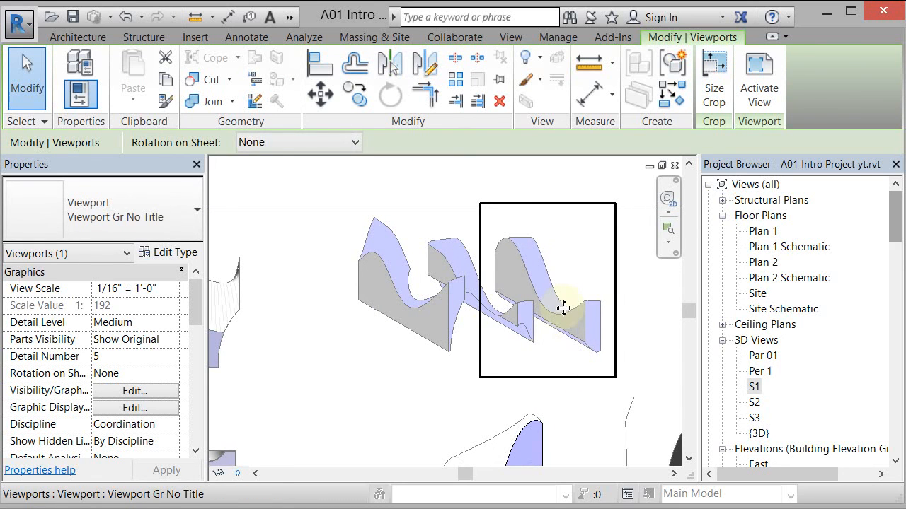
mouse_move(556, 305)
left_mouse_down()
mouse_move(409, 315)
mouse_move(543, 305)
left_mouse_up()
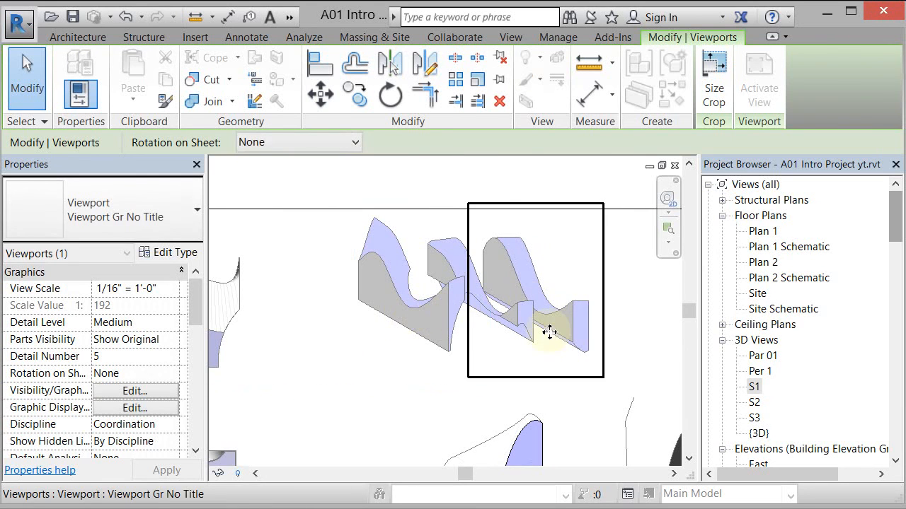
left_click(635, 298)
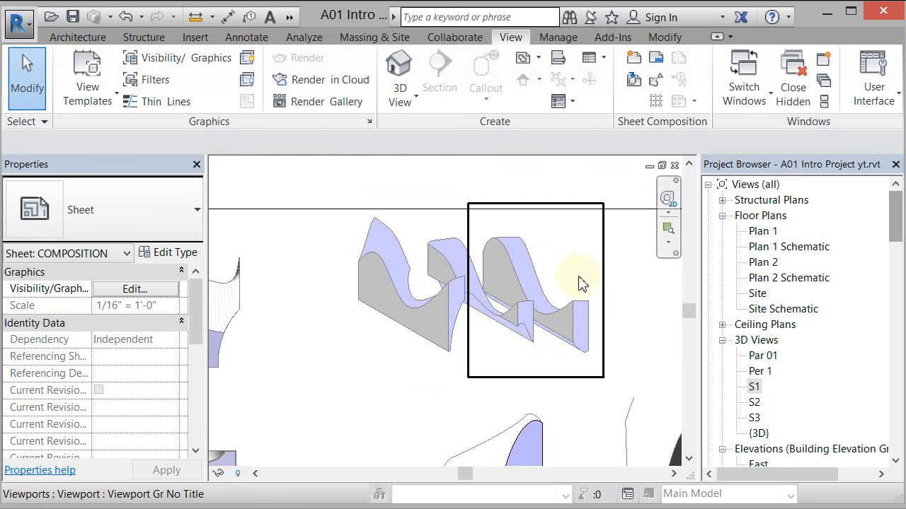
- Move the S1 and S2 viewports left and slightly down, away from the sheet's upper edge
scroll(573, 284, "down", 3)
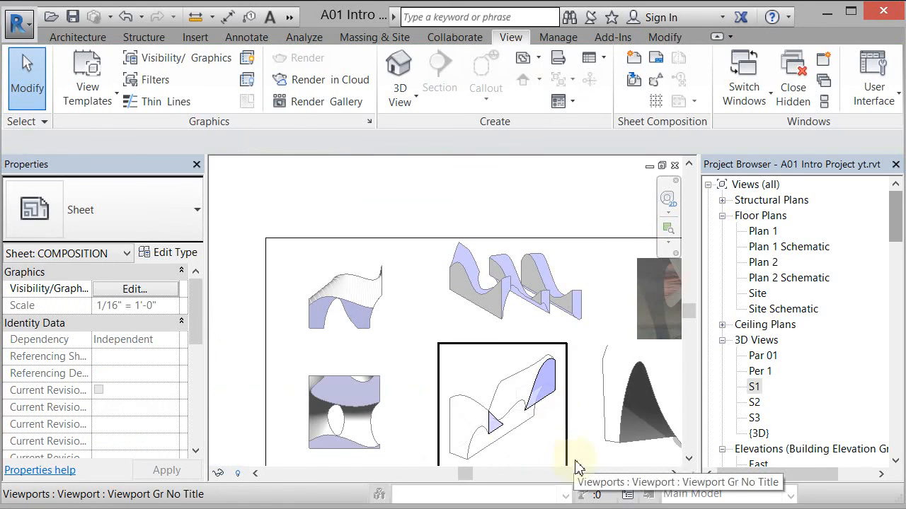
left_click(464, 297)
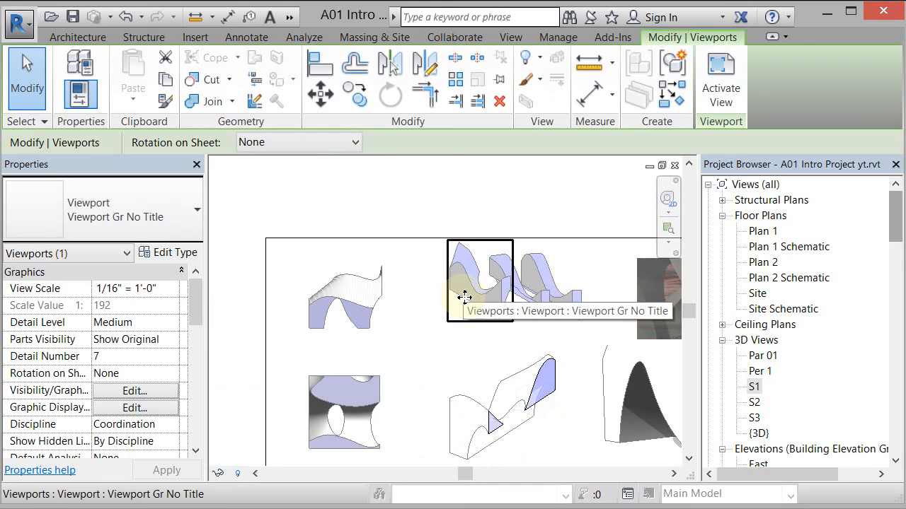
left_click_drag(465, 297, 535, 300)
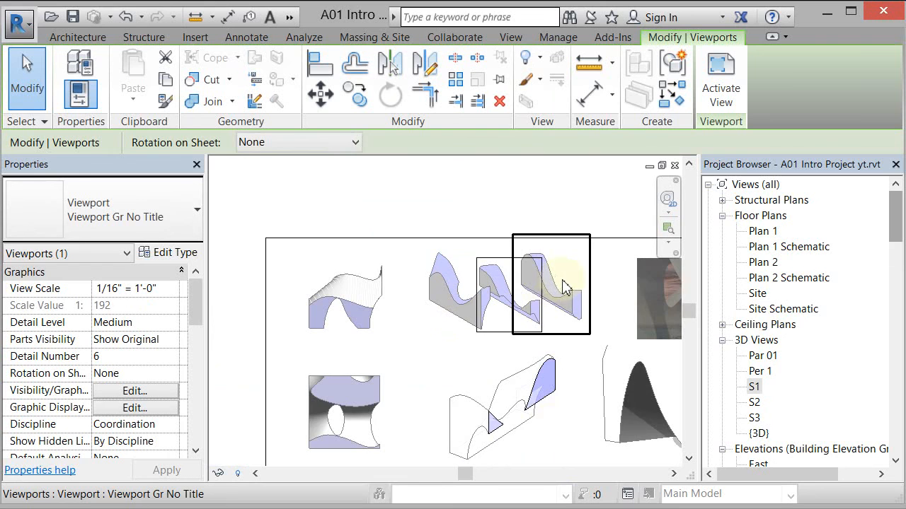
- Move the S3 viewport slightly right, and shift S2 right to separate it from S1
left_click(552, 300)
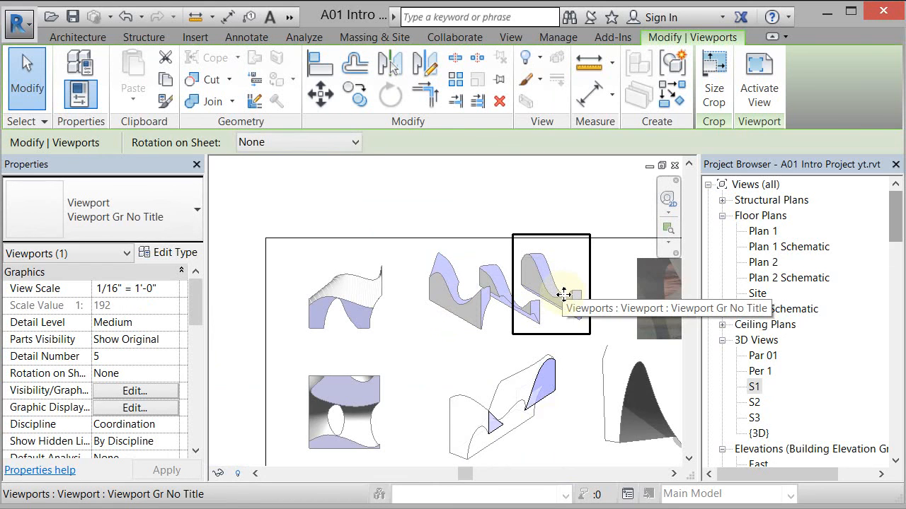
left_click_drag(550, 299, 560, 303)
left_click(499, 301)
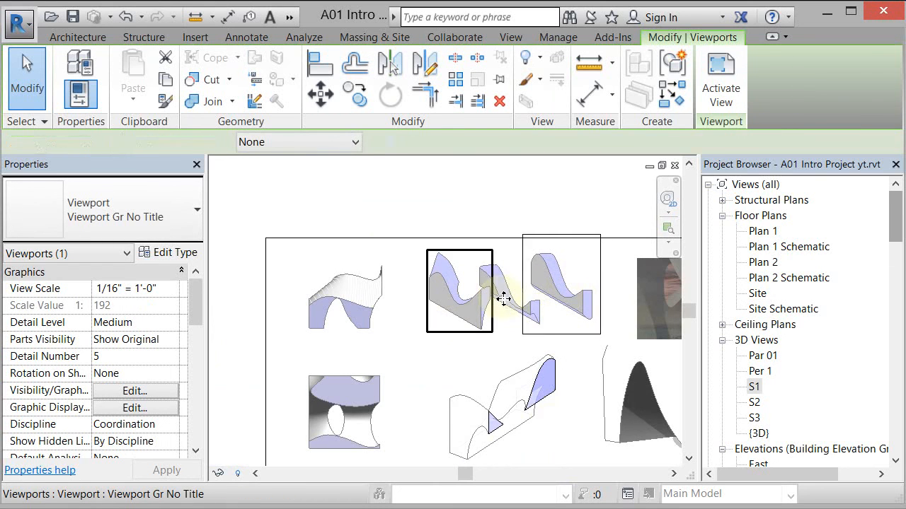
left_click(508, 294)
left_click_drag(511, 294, 521, 297)
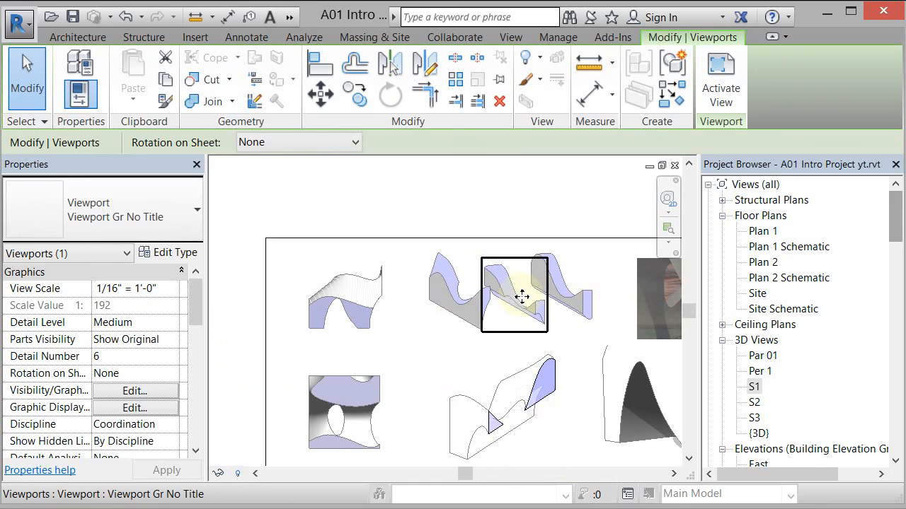
- Shift the S2 and S3 viewports further right until the three section models stand clear of each other
left_click(502, 208)
left_click(520, 317)
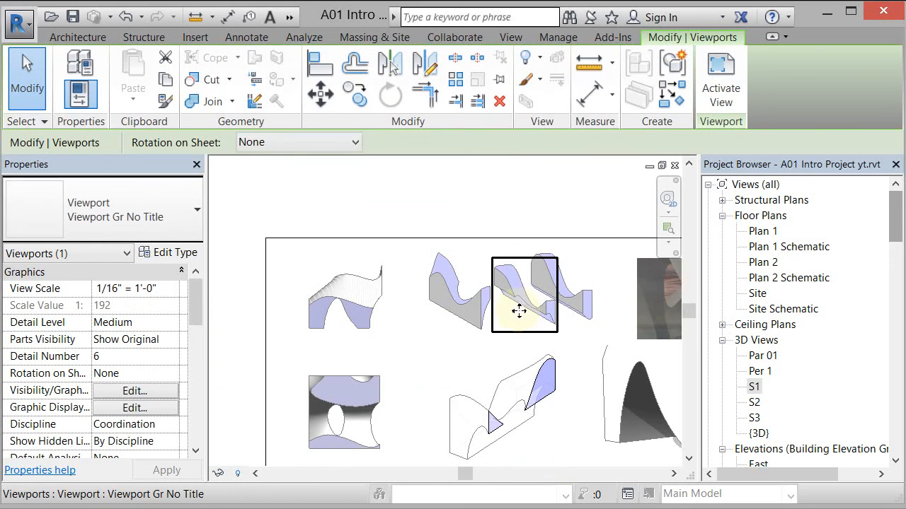
left_click_drag(573, 302, 581, 290)
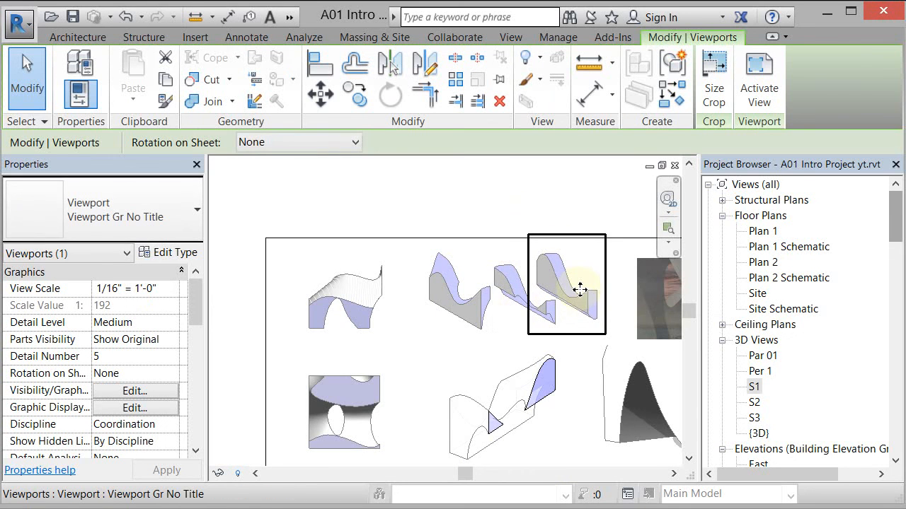
left_click(517, 223)
scroll(498, 223, "down", 2)
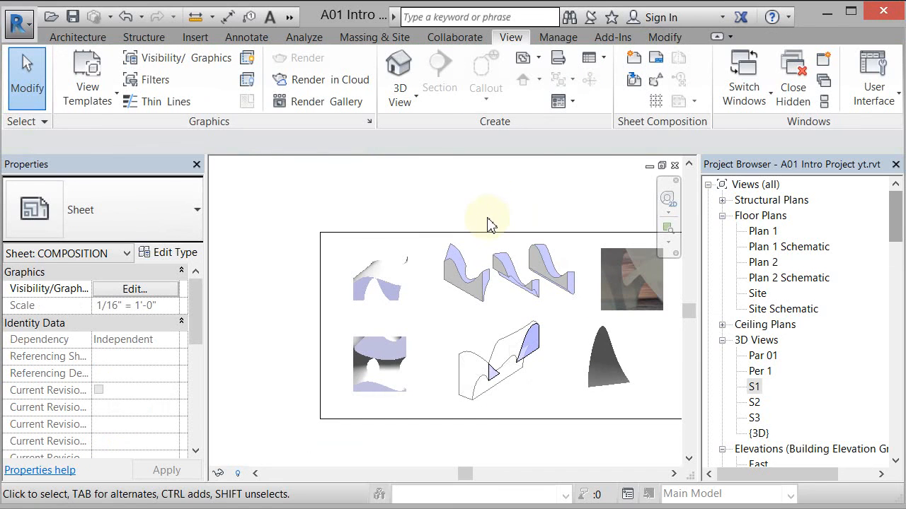